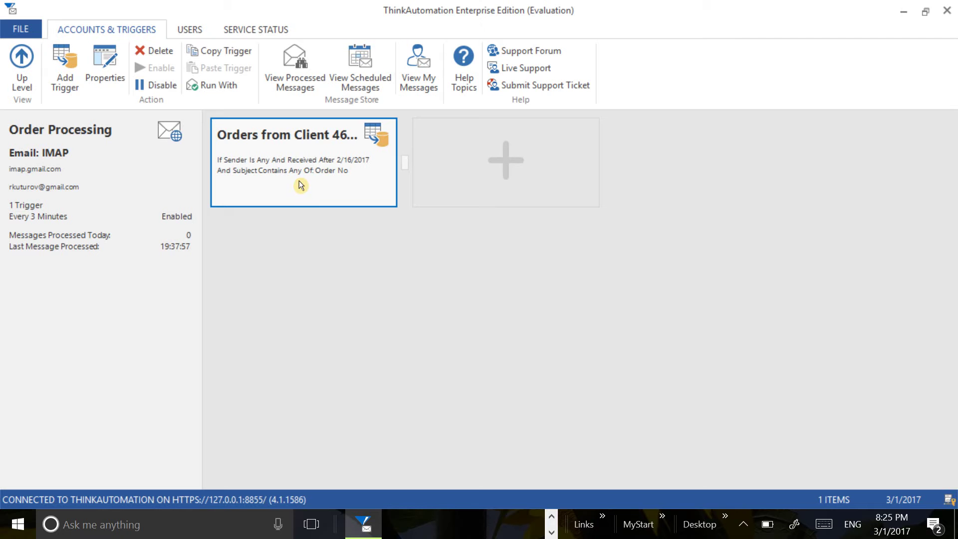
Open the order trigger's processed messages and view the reply message received on 2/26/2017 at 11:47 PM
right_click(299, 186)
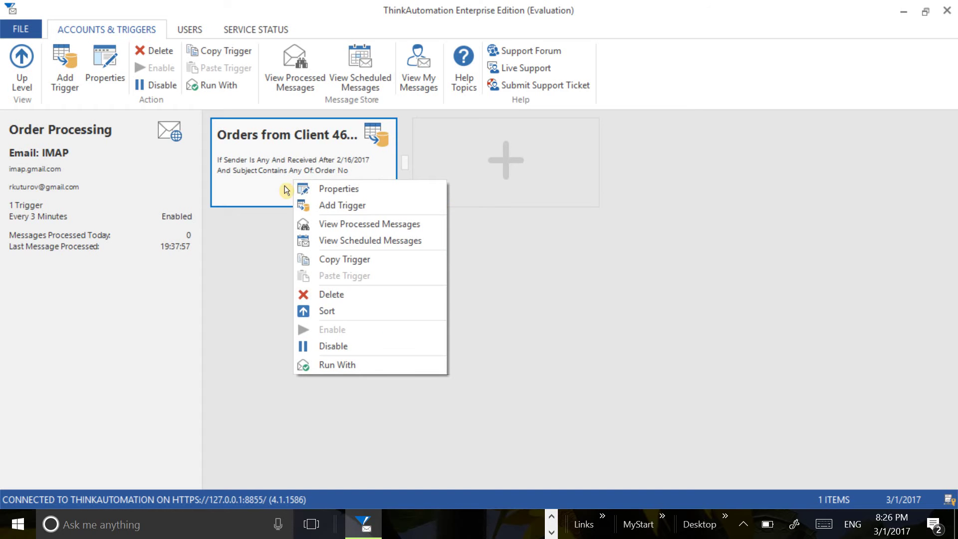
click(322, 229)
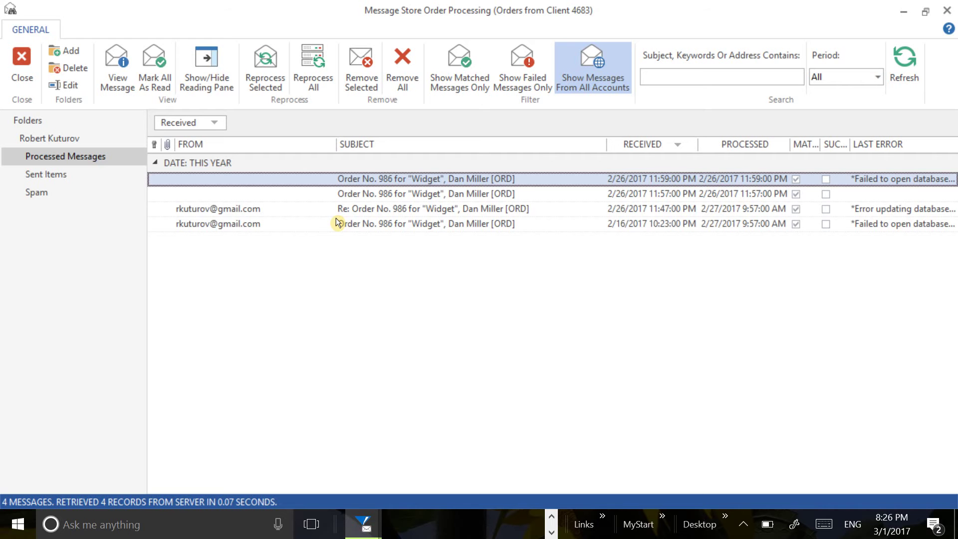
click(352, 212)
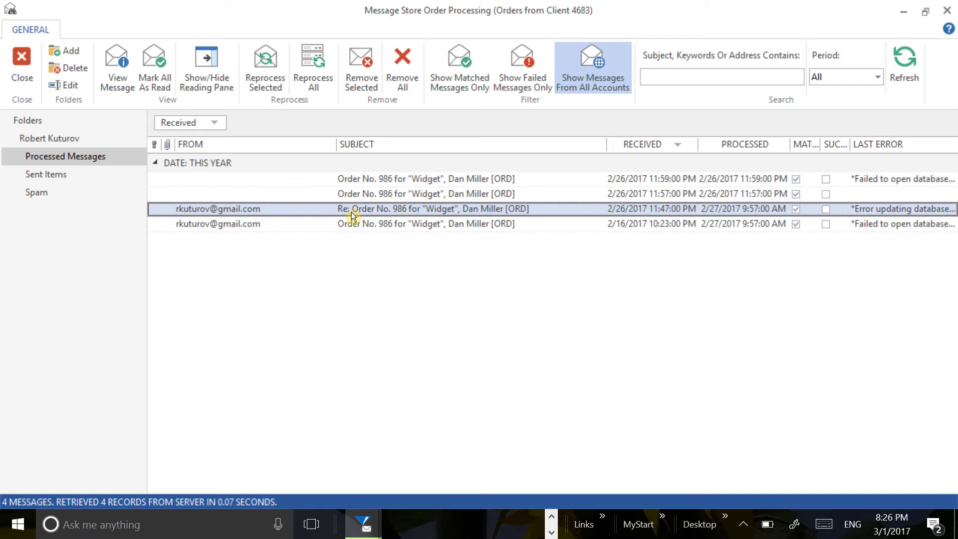
right_click(353, 215)
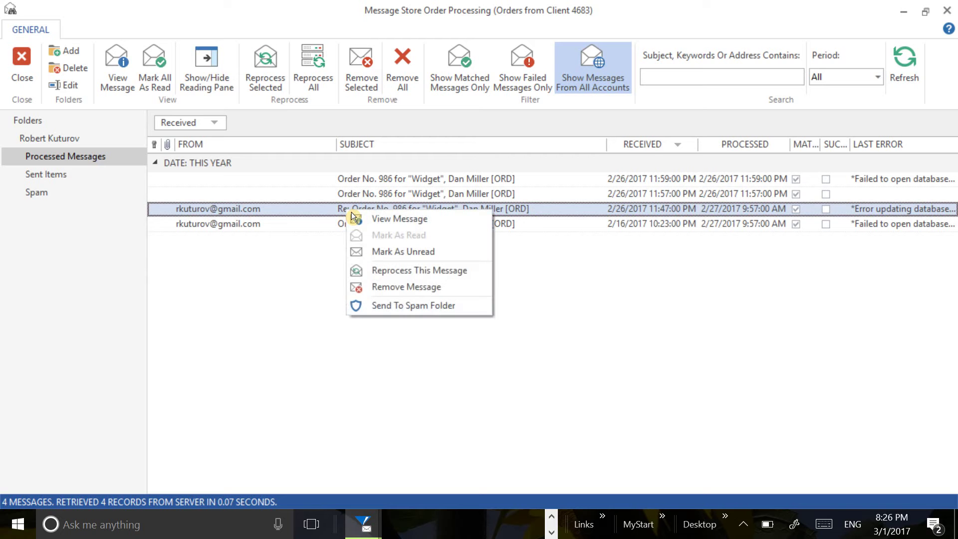
click(367, 224)
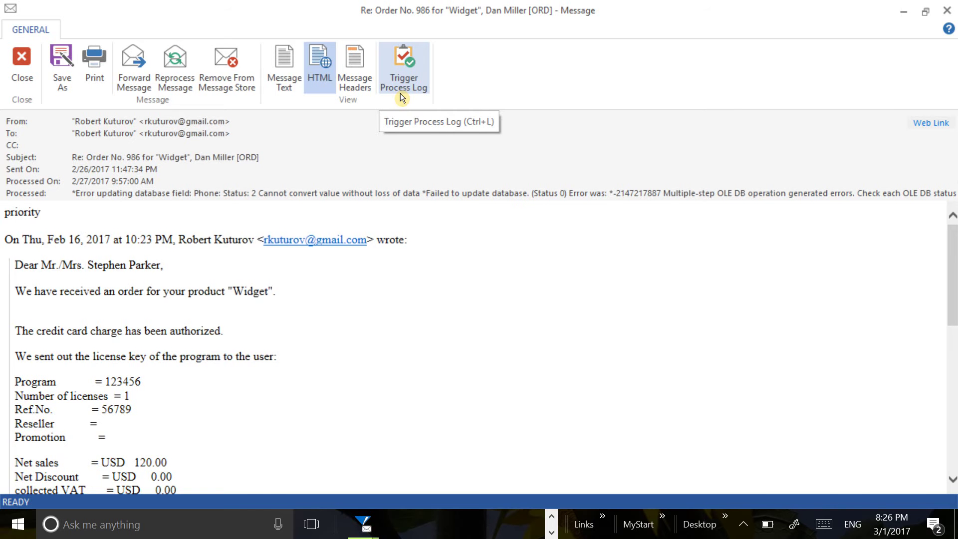
Show the message's Trigger Process Log and examine the logged processing actions and database entries
click(401, 95)
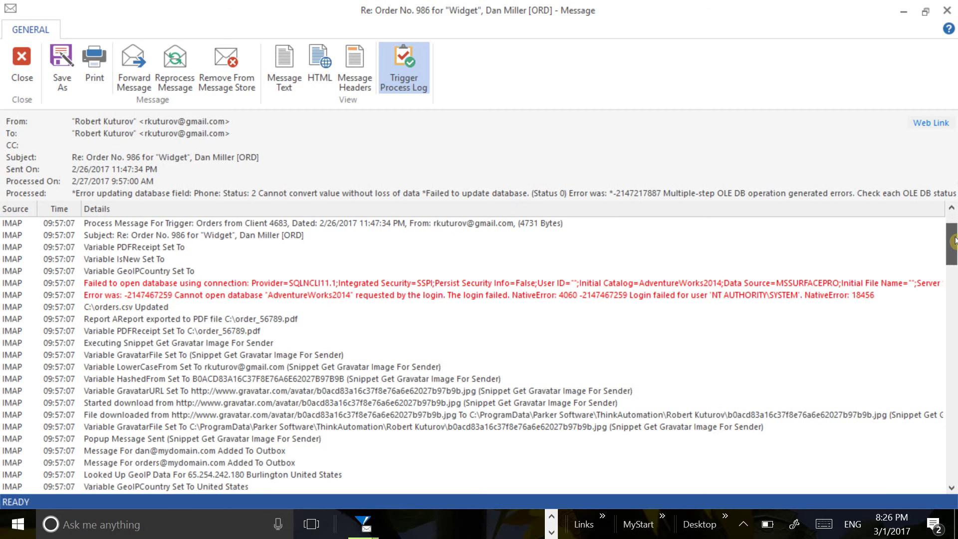
scroll(499, 335, down, 3)
scroll(421, 351, down, 3)
scroll(420, 350, down, 2)
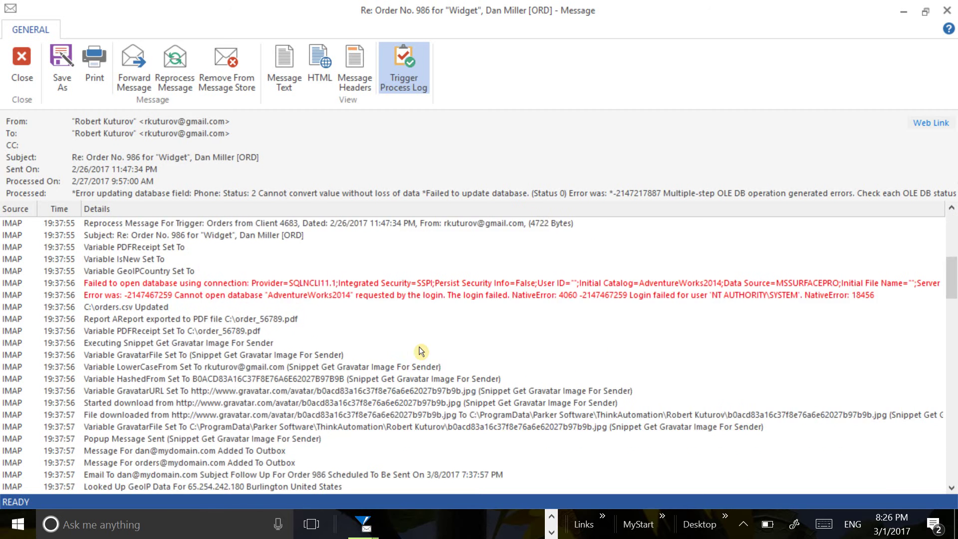
scroll(421, 352, up, 8)
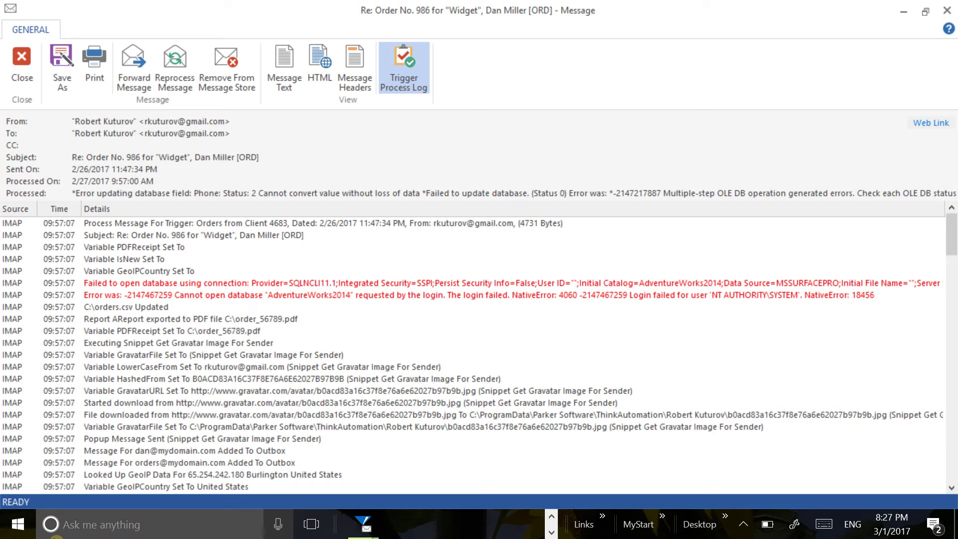
Switch to File Explorer, open Computer Management for This PC, and display the Windows Services list
right_click(26, 530)
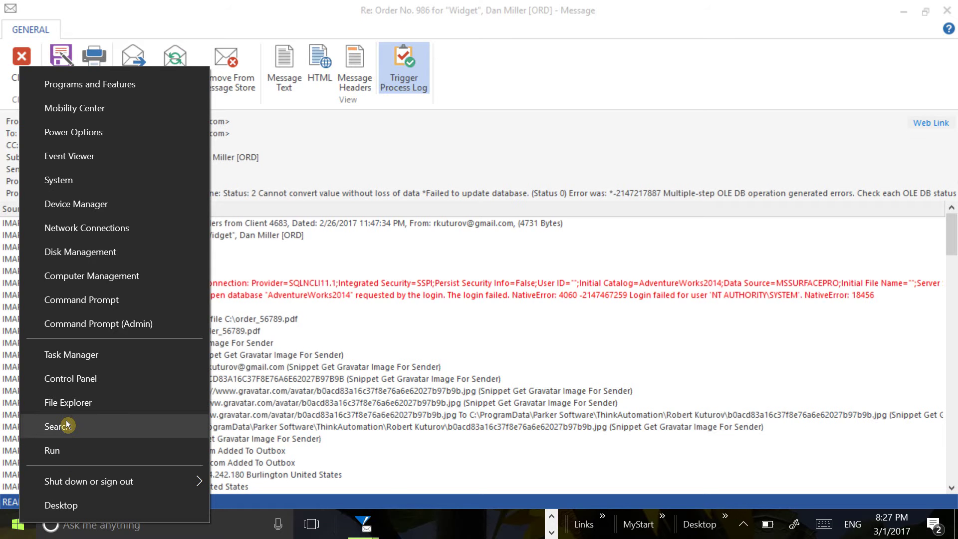
click(75, 404)
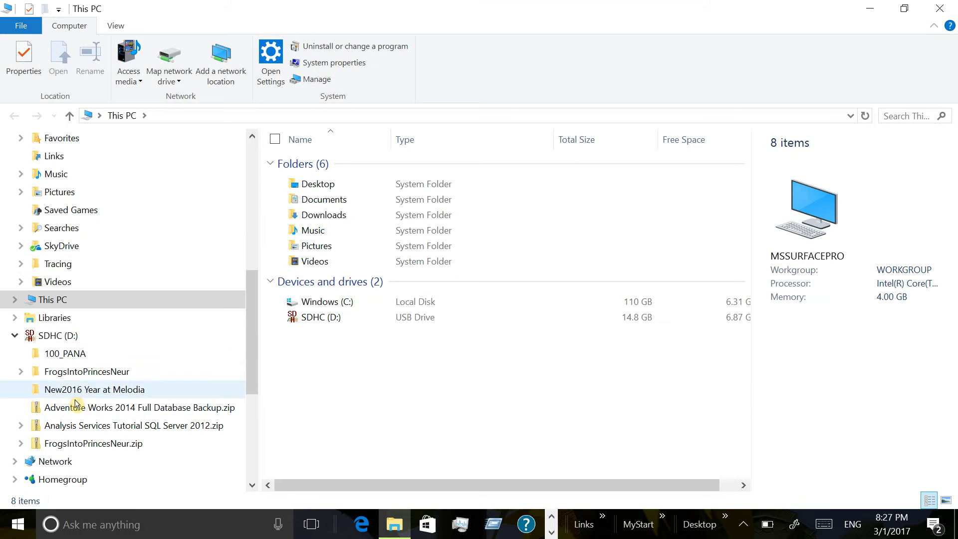
right_click(45, 300)
click(36, 333)
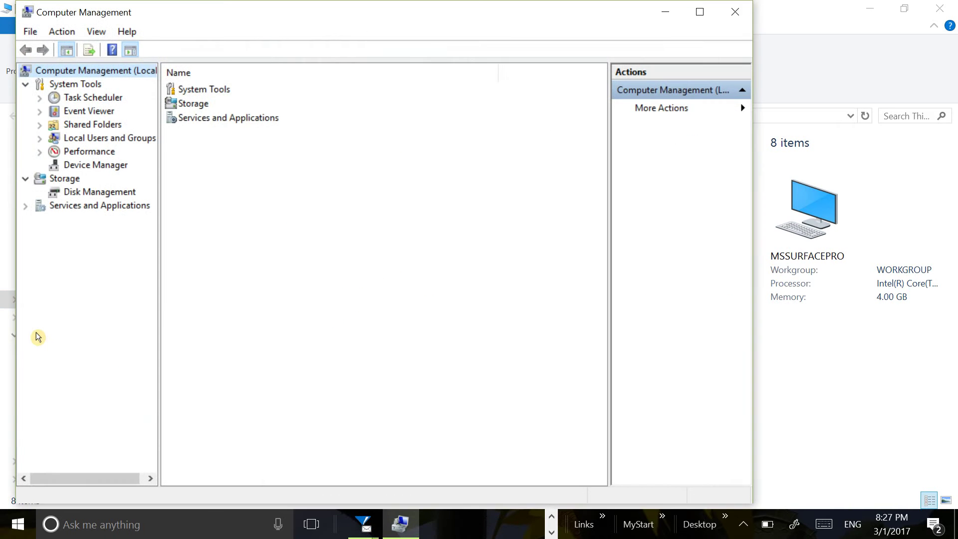
click(25, 206)
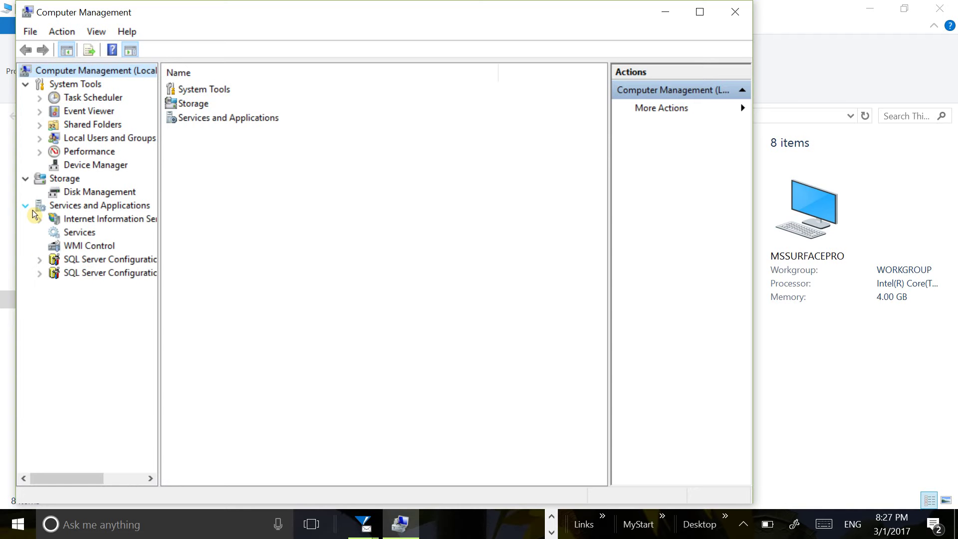
click(61, 234)
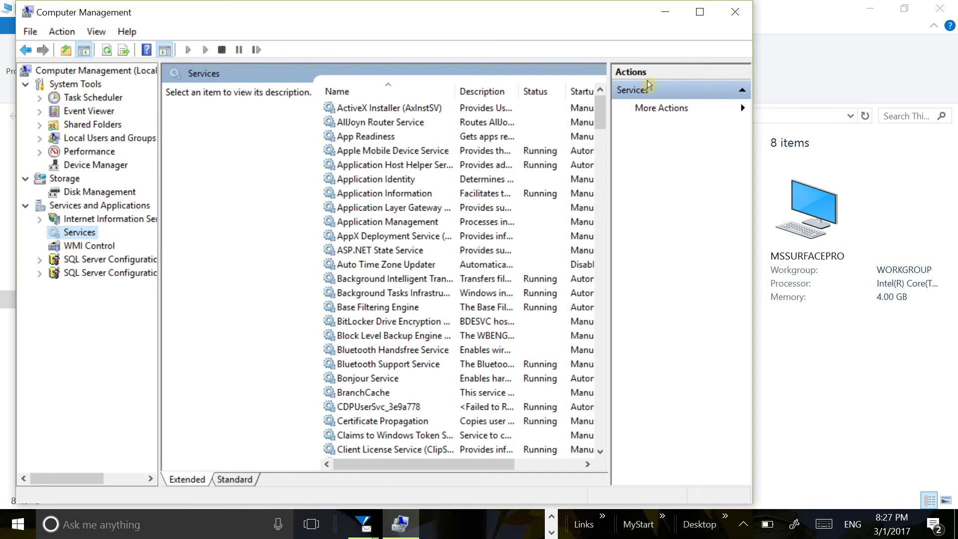
Maximize Computer Management, locate the ThinkAutomation services, and widen the Name column to read their full names
click(703, 14)
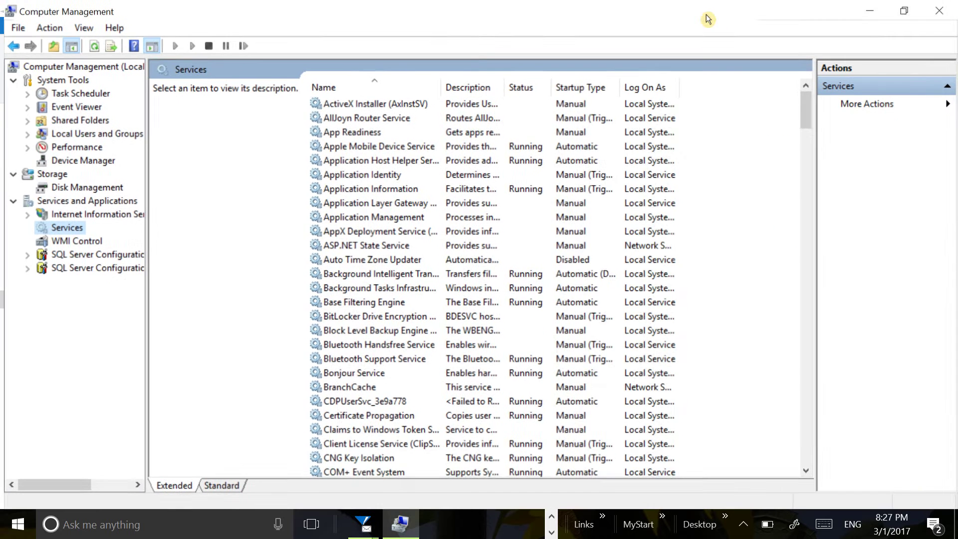
scroll(811, 141, down, 2)
drag(808, 122, 795, 369)
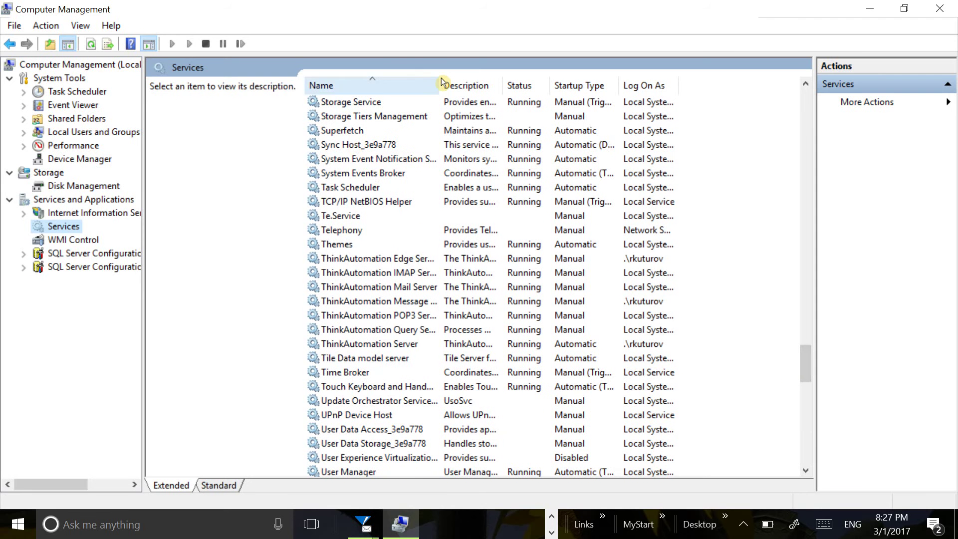
drag(447, 87, 523, 95)
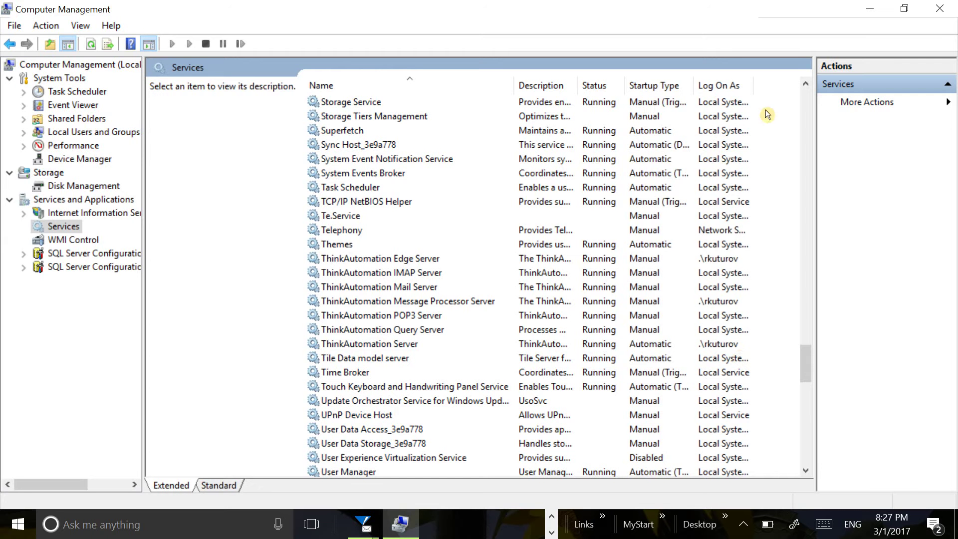
Return to the message's Trigger Process Log, review its reprocessing entries, and close the message and message store
click(870, 8)
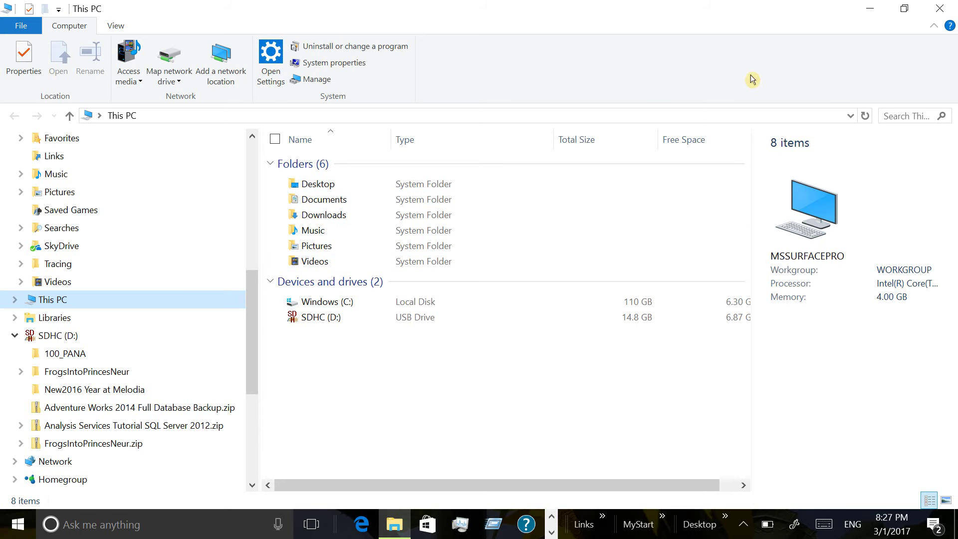
click(877, 13)
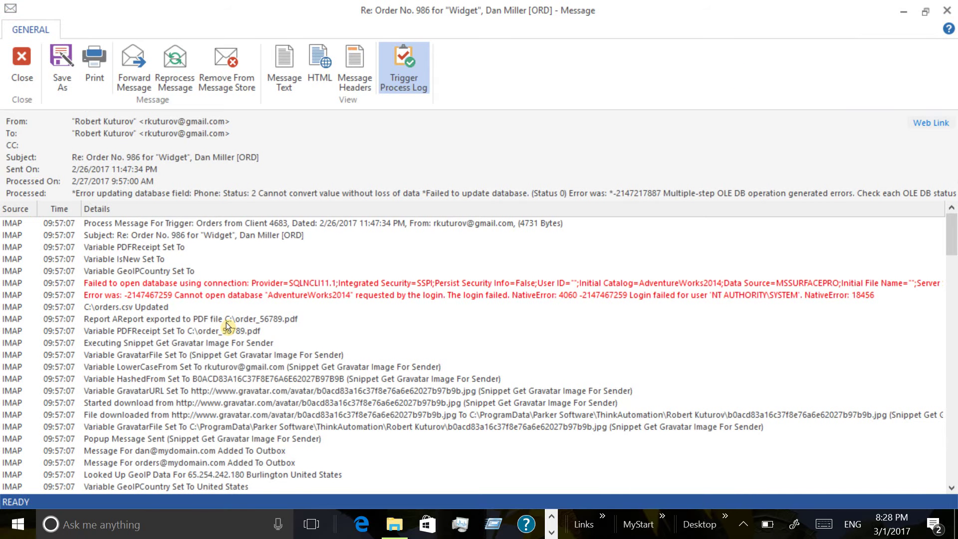
scroll(199, 372, down, 4)
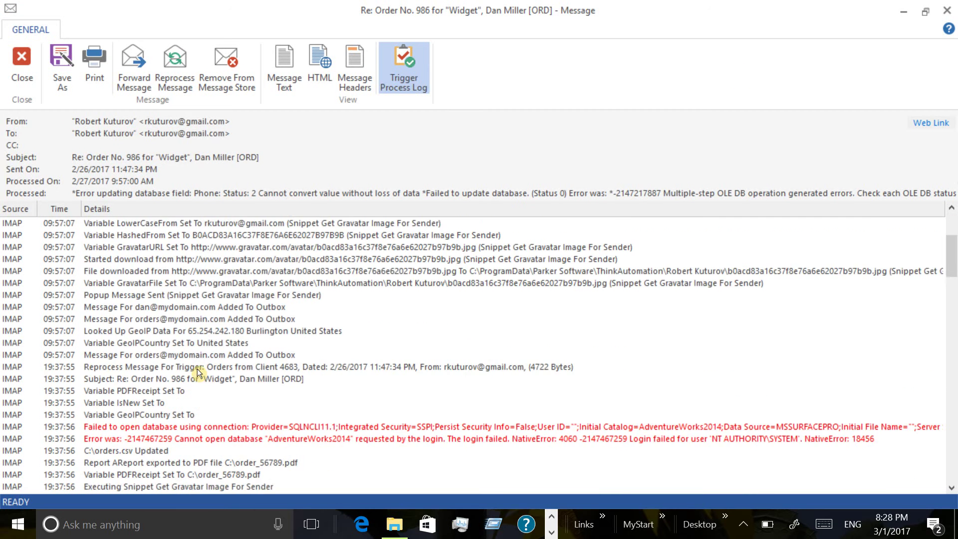
scroll(198, 372, down, 2)
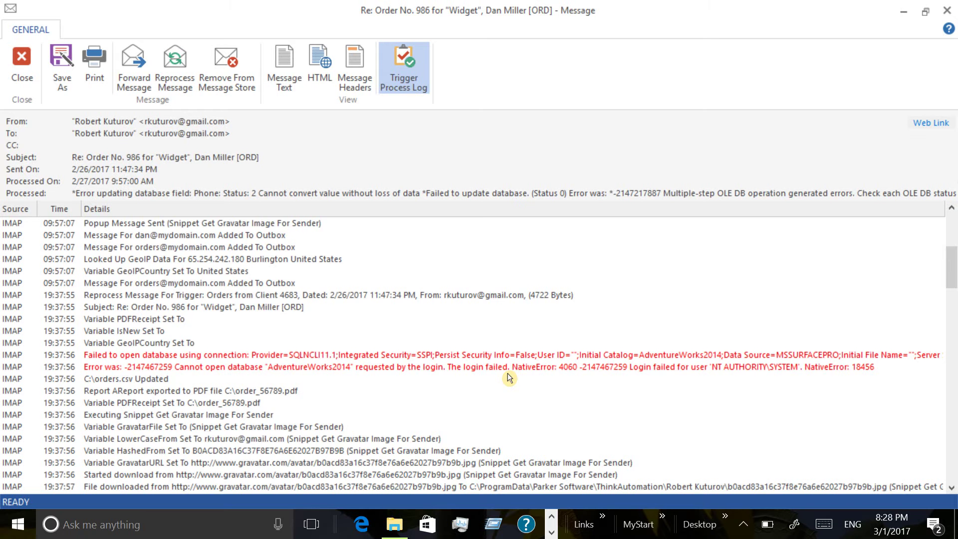
scroll(507, 374, down, 3)
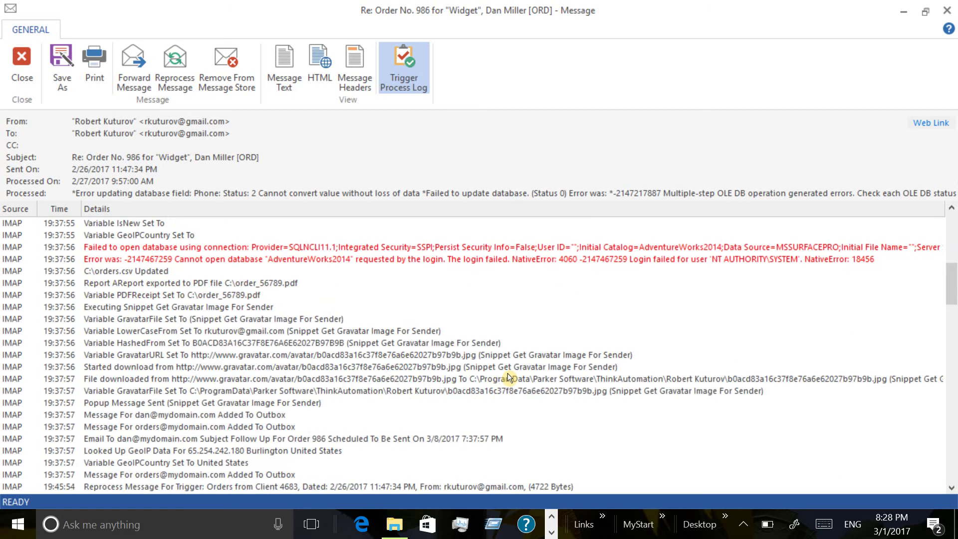
scroll(508, 378, down, 5)
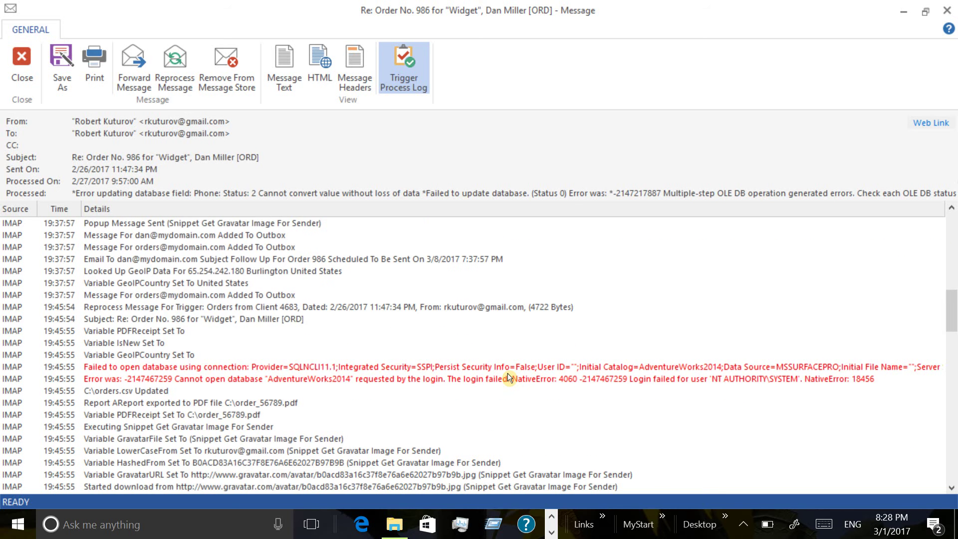
scroll(508, 378, down, 3)
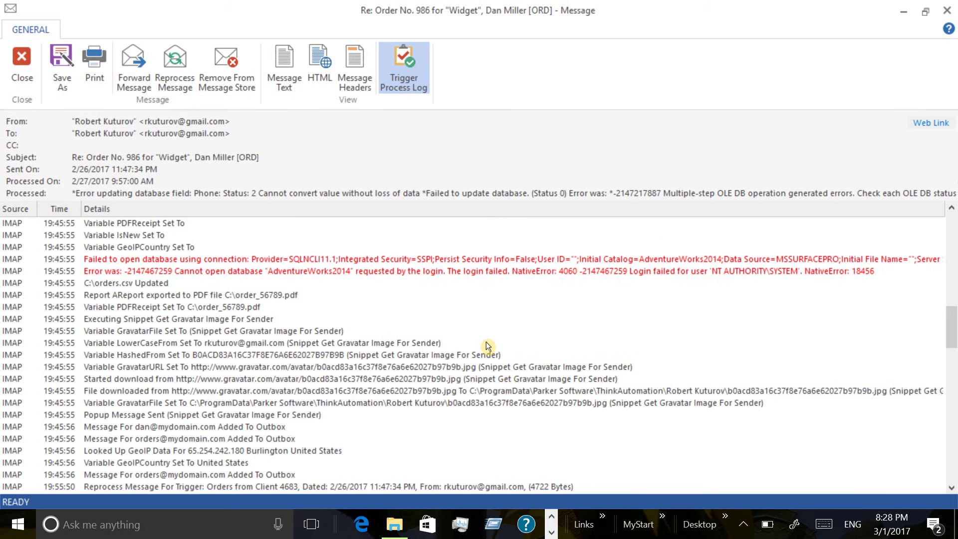
scroll(488, 347, down, 10)
scroll(488, 346, down, 5)
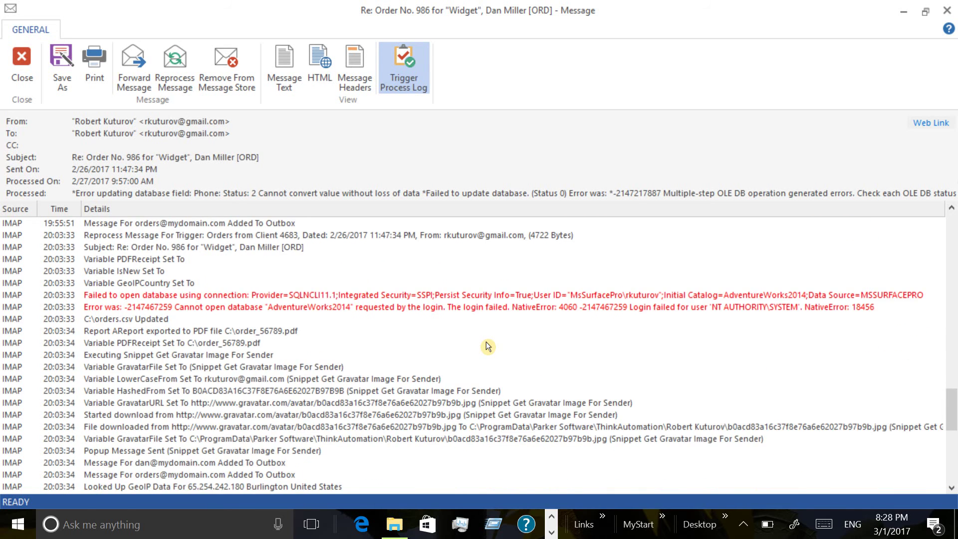
scroll(488, 346, up, 4)
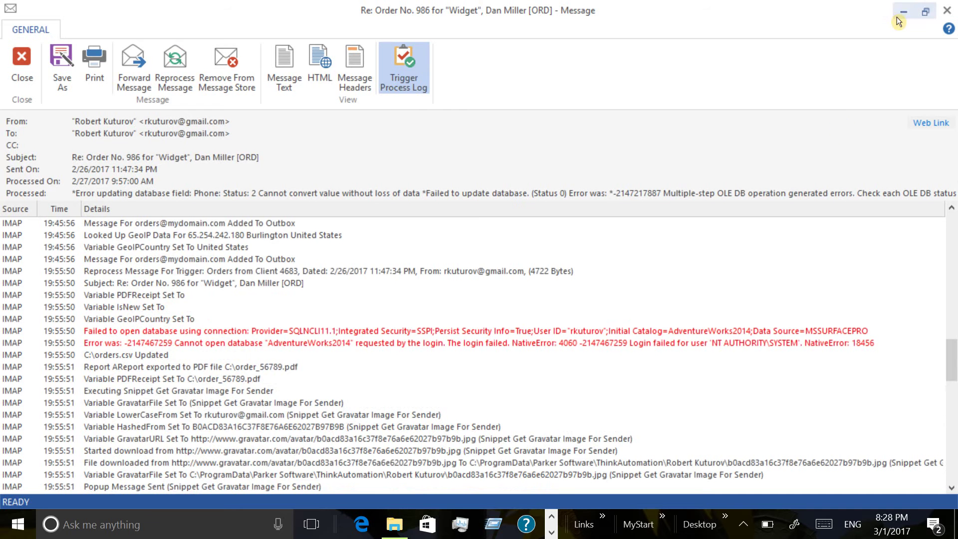
click(952, 19)
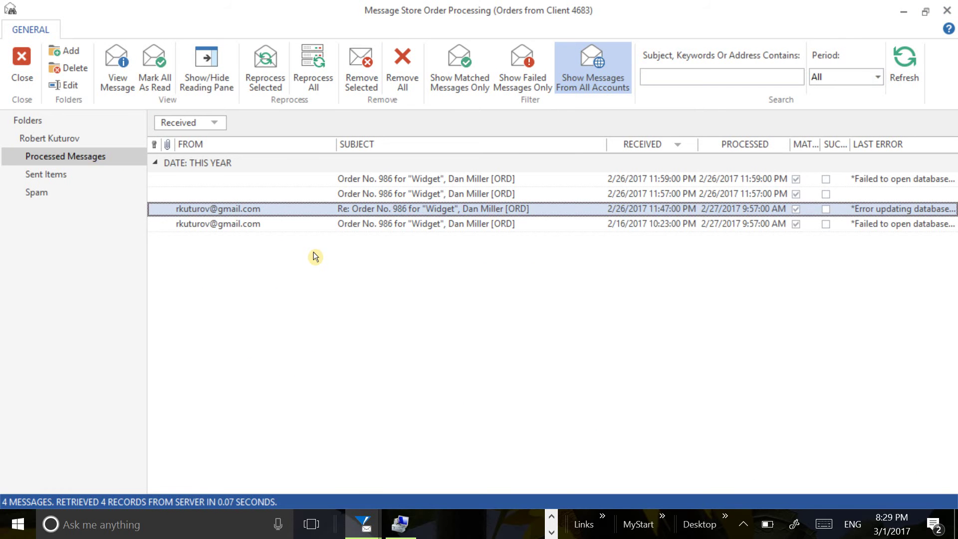
click(951, 14)
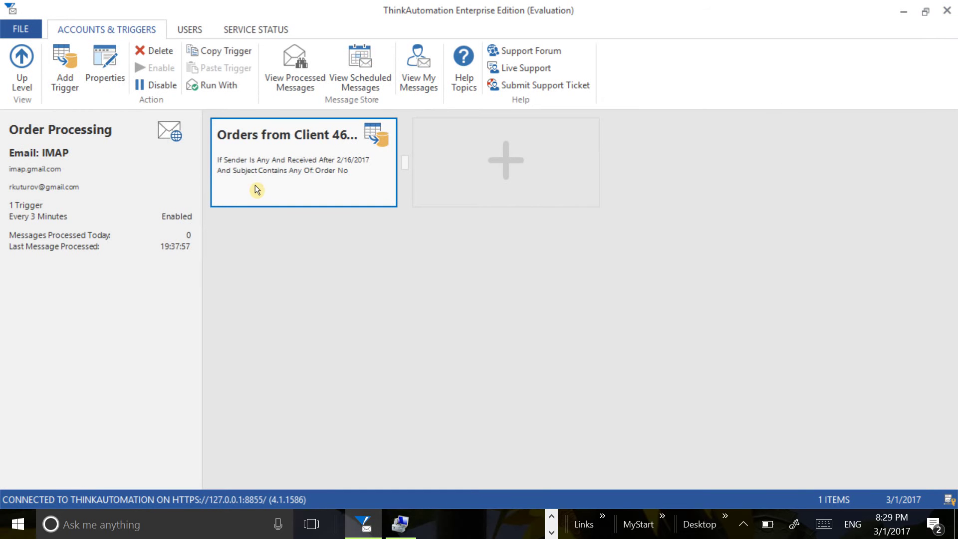
Check the service status by viewing the ThinkAutomation Server log and the Edge Server log
click(254, 34)
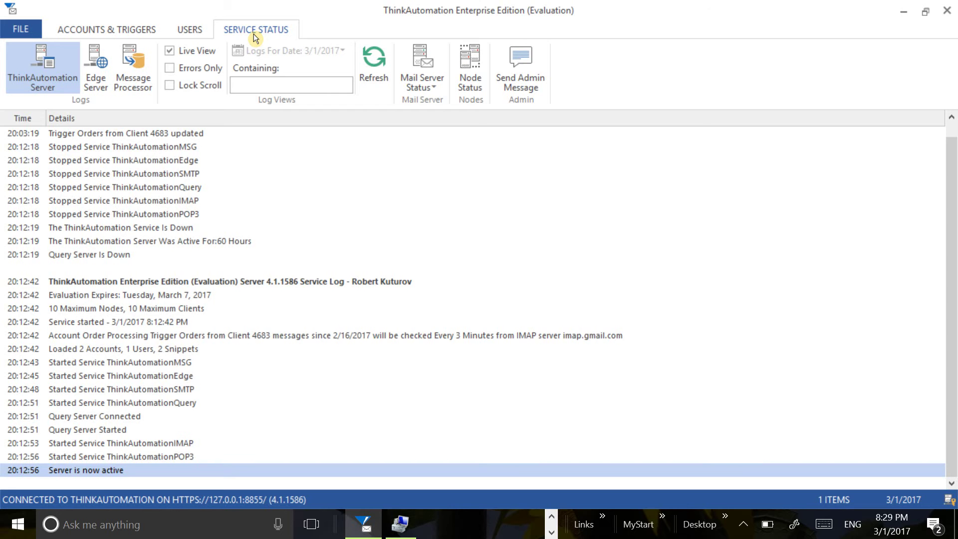
scroll(226, 329, up, 1)
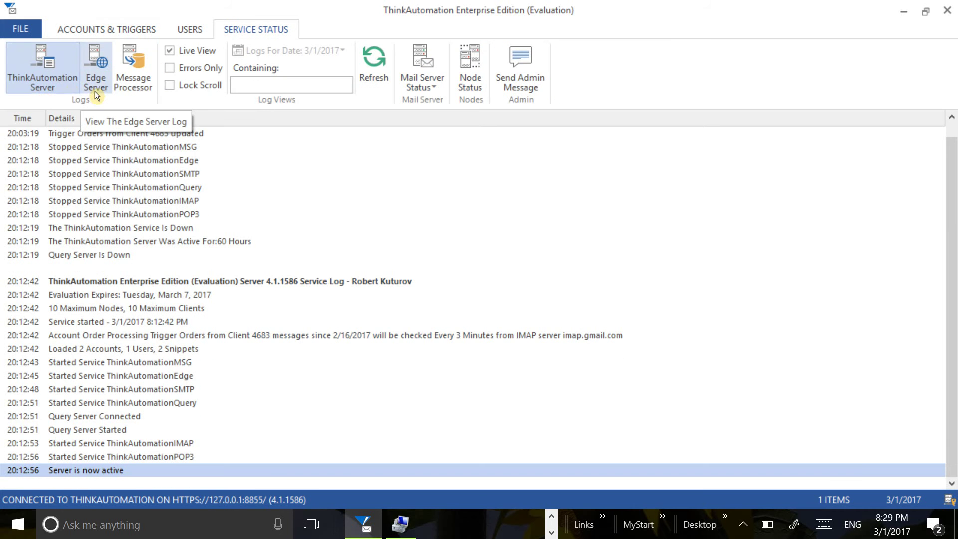
click(98, 84)
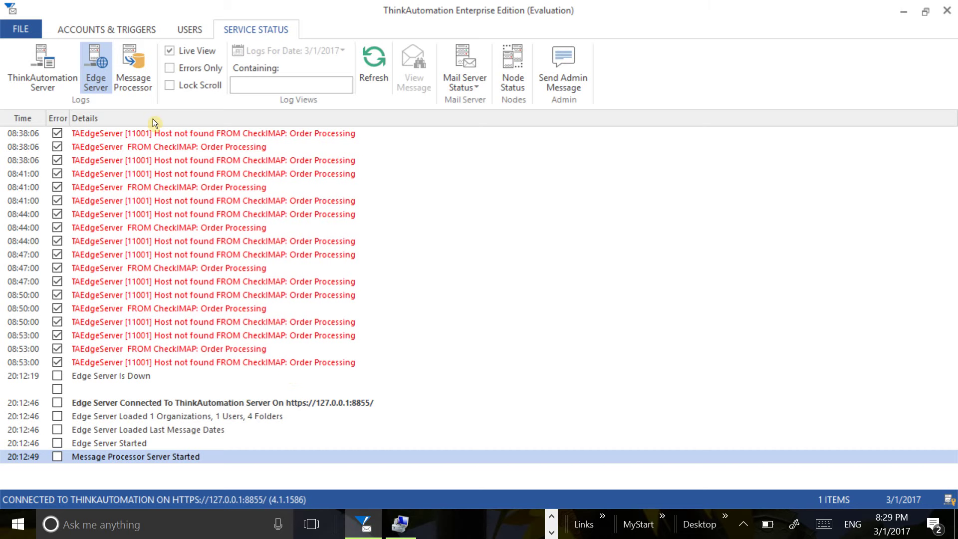
View the Message Processor log and examine the earlier reprocessing runs of the Order Processing account
click(146, 93)
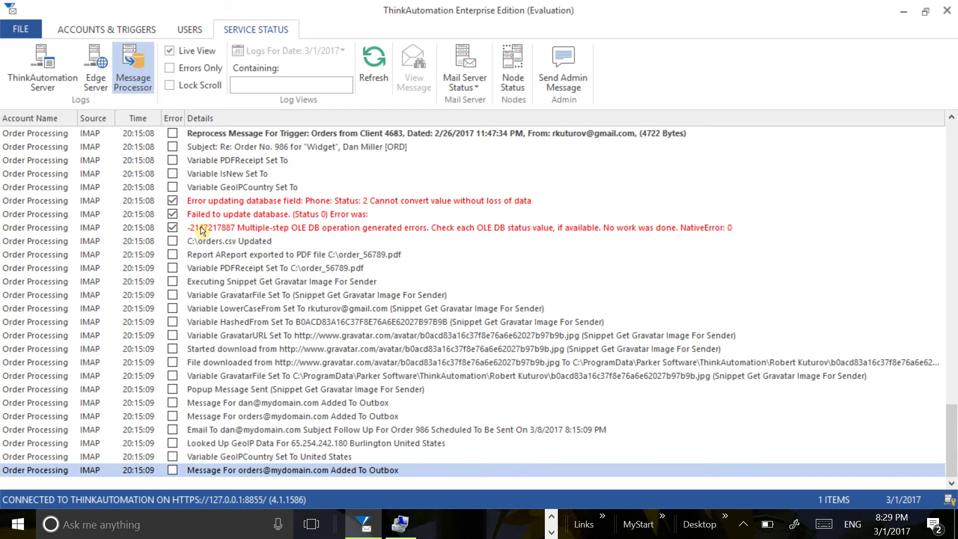
scroll(210, 219, up, 12)
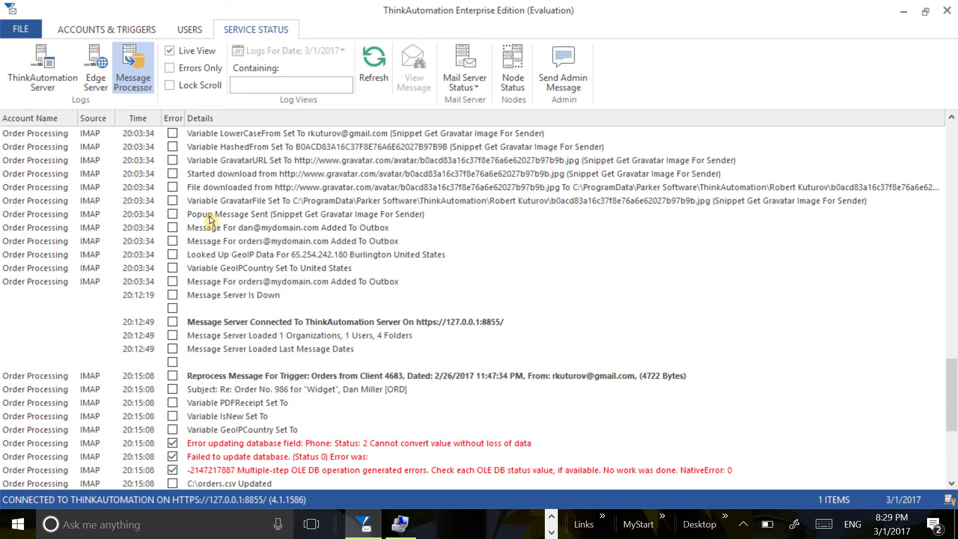
scroll(210, 220, up, 20)
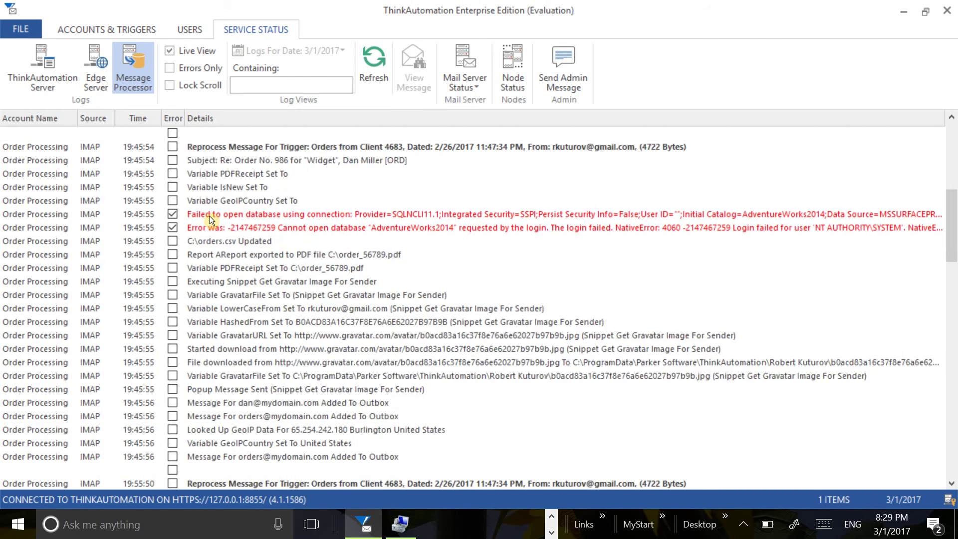
scroll(209, 220, down, 7)
scroll(210, 220, up, 5)
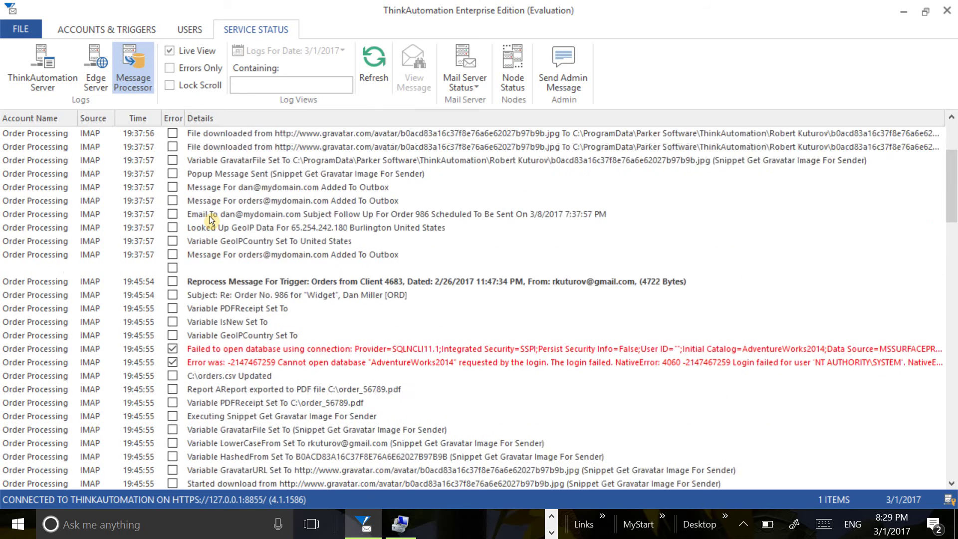
scroll(209, 220, down, 1)
scroll(209, 220, up, 1)
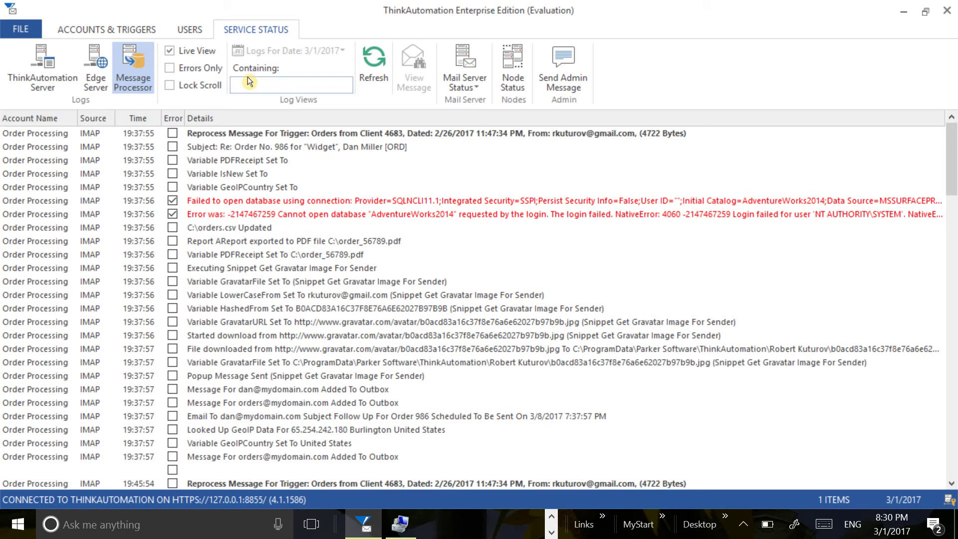
View the ThinkAutomation Server log again, return to the Message Processor log, and minimize ThinkAutomation
click(43, 90)
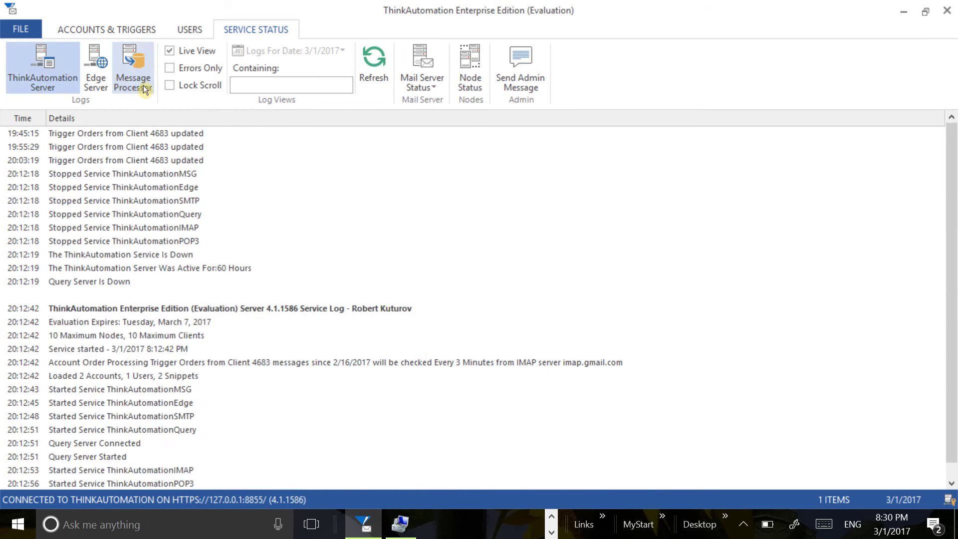
click(133, 77)
click(903, 11)
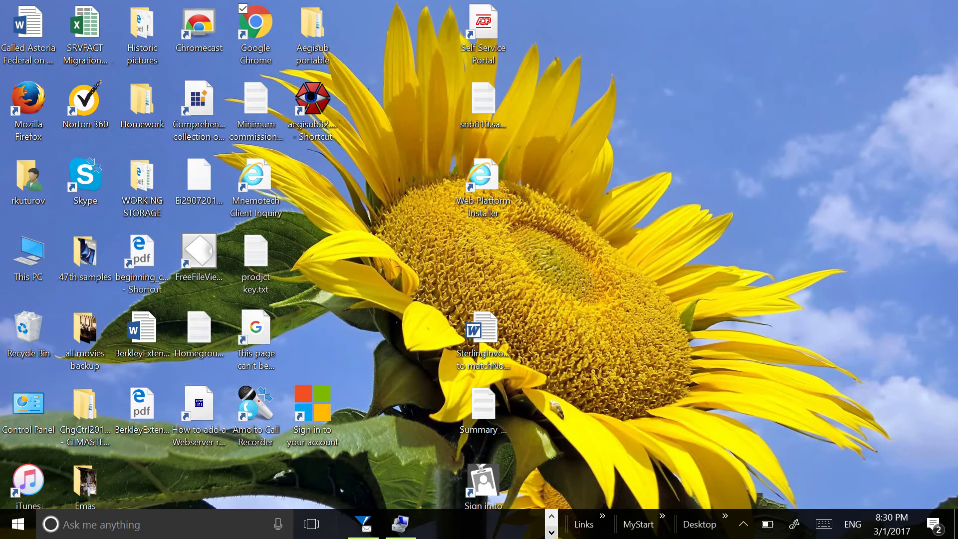
Switch to File Explorer and select This PC in the folder tree
click(551, 516)
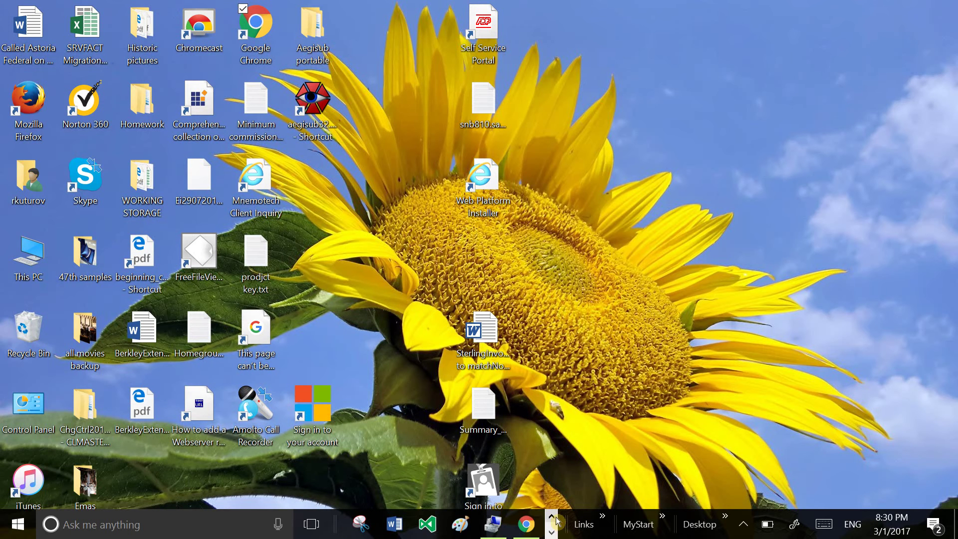
click(556, 519)
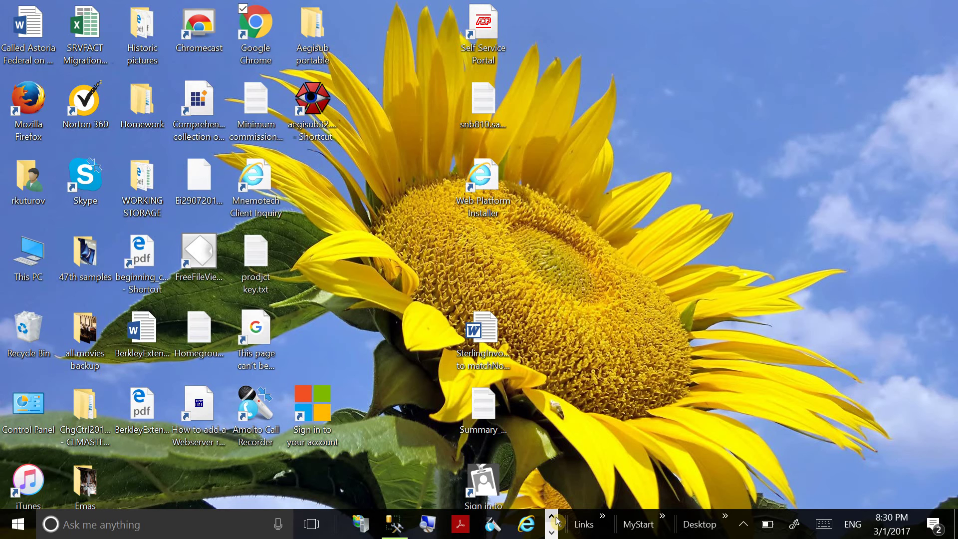
click(556, 519)
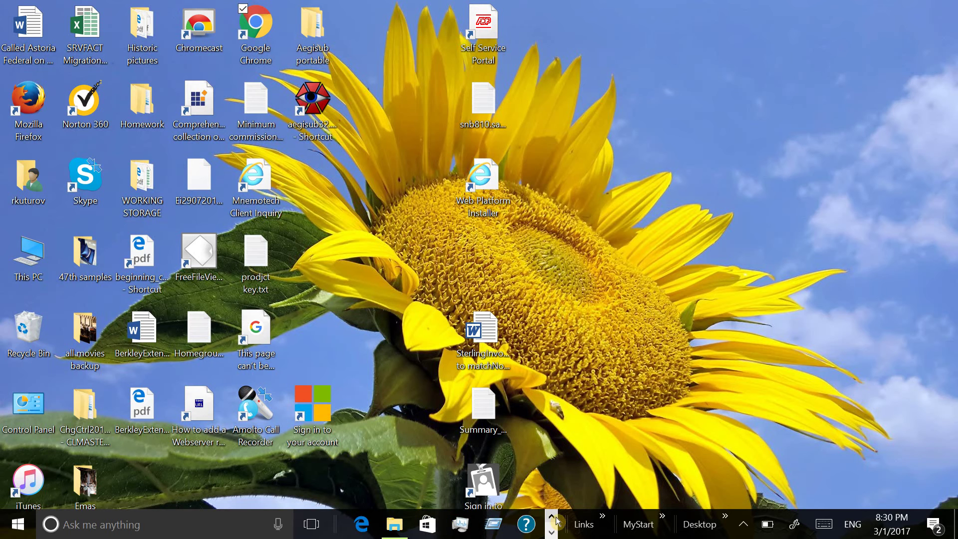
click(395, 525)
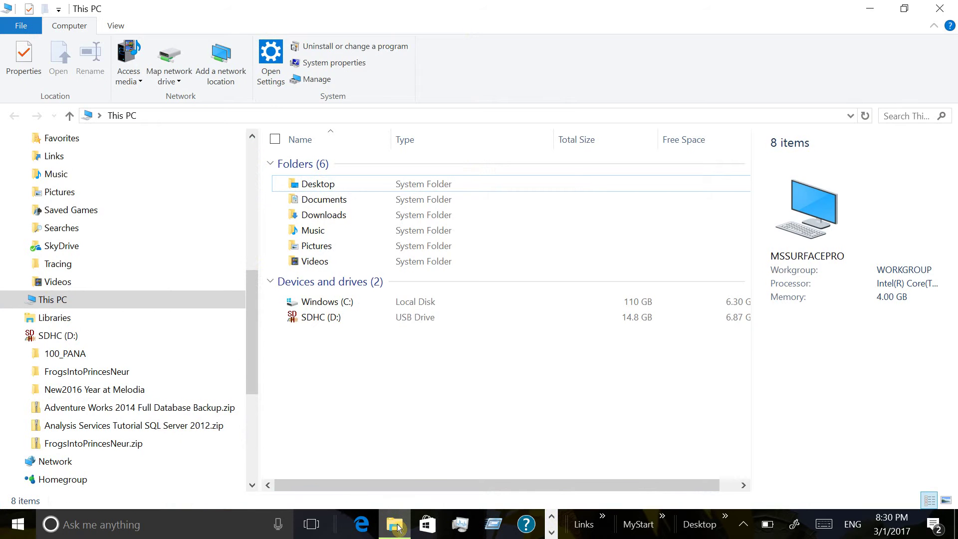
click(15, 299)
double_click(25, 303)
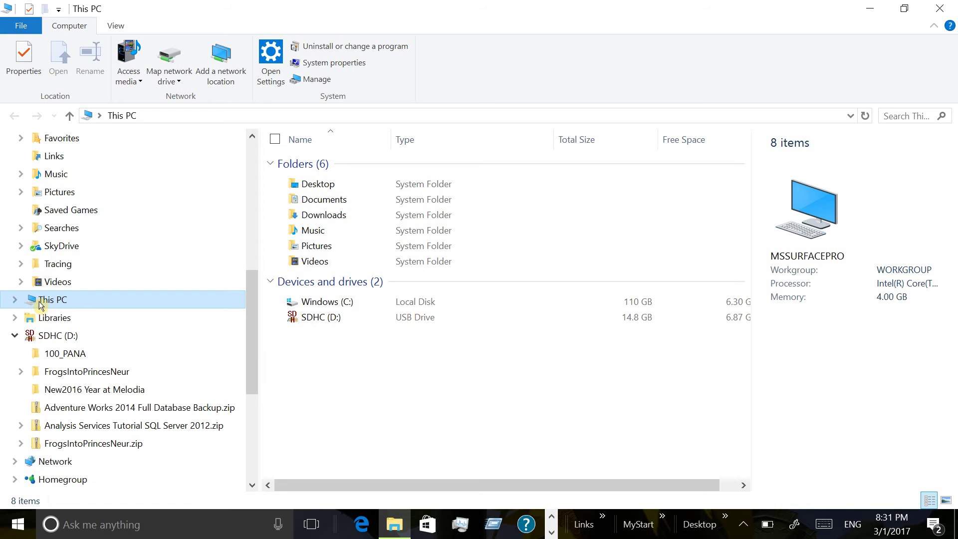
right_click(40, 306)
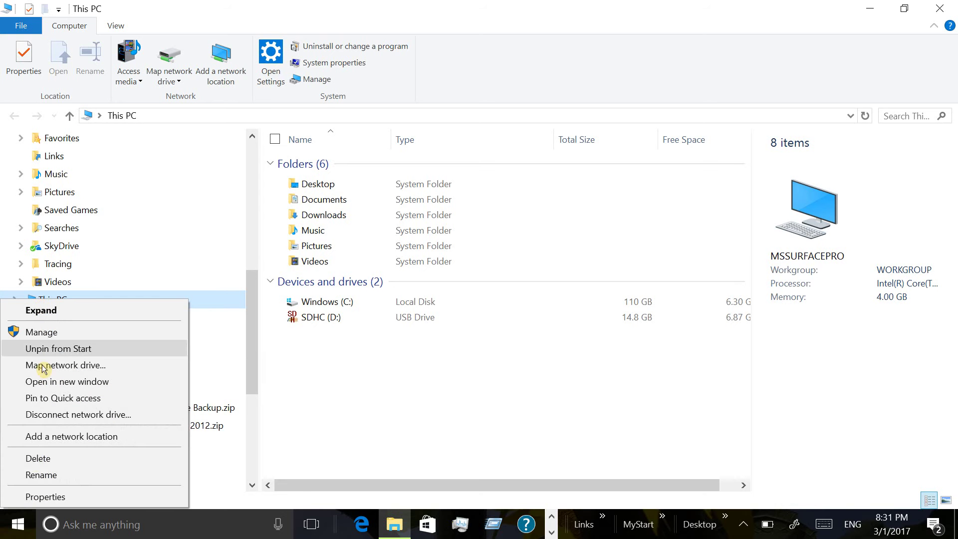
click(42, 498)
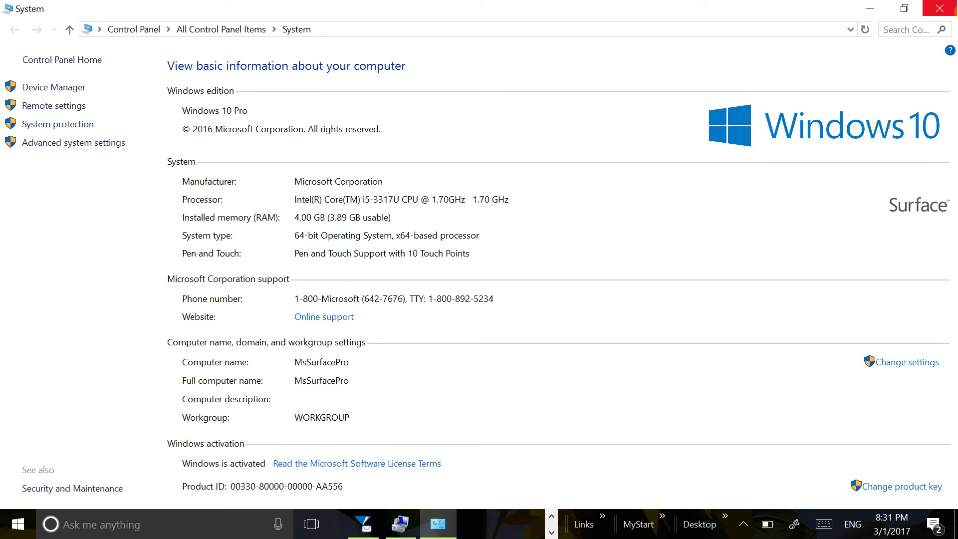
click(940, 8)
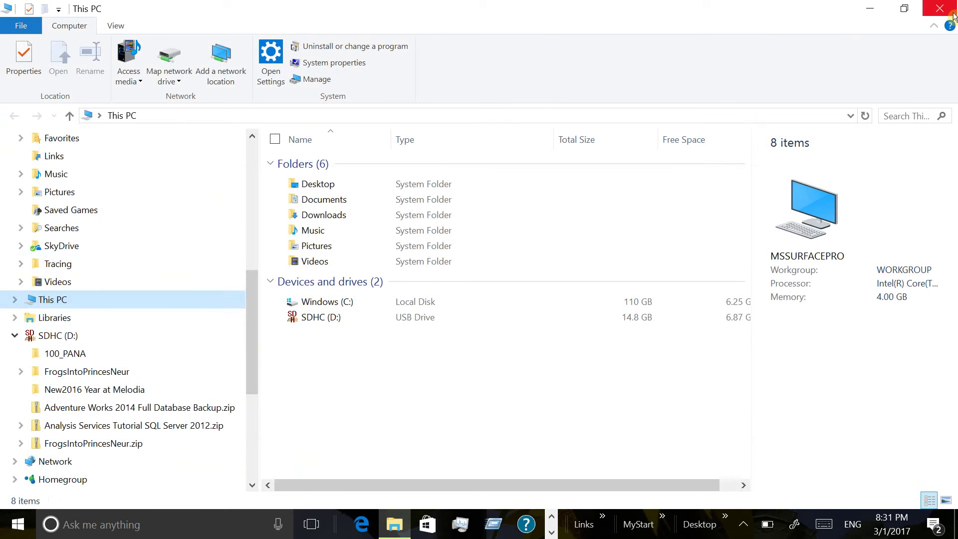
Open Computer Management for This PC, show the Services list under Services and Applications, and maximize the window
right_click(40, 305)
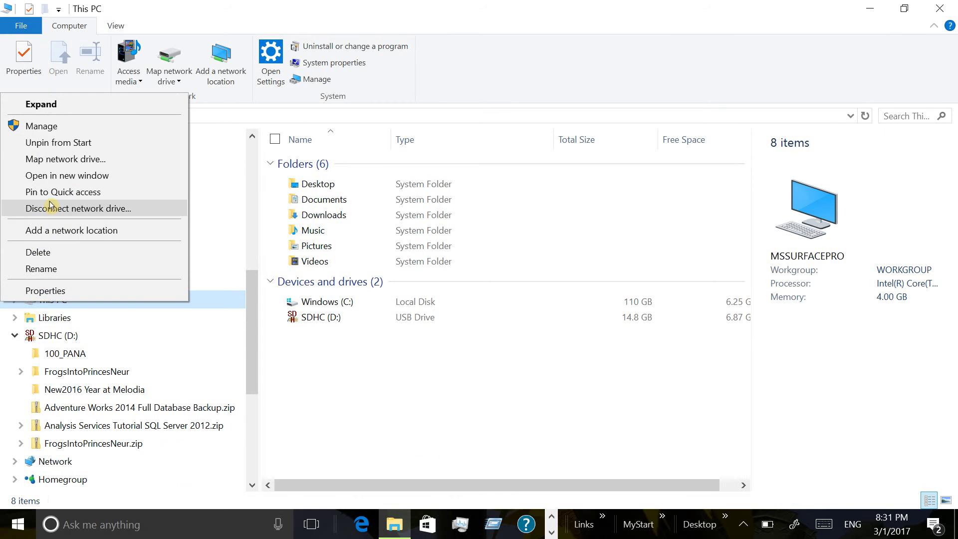
click(41, 126)
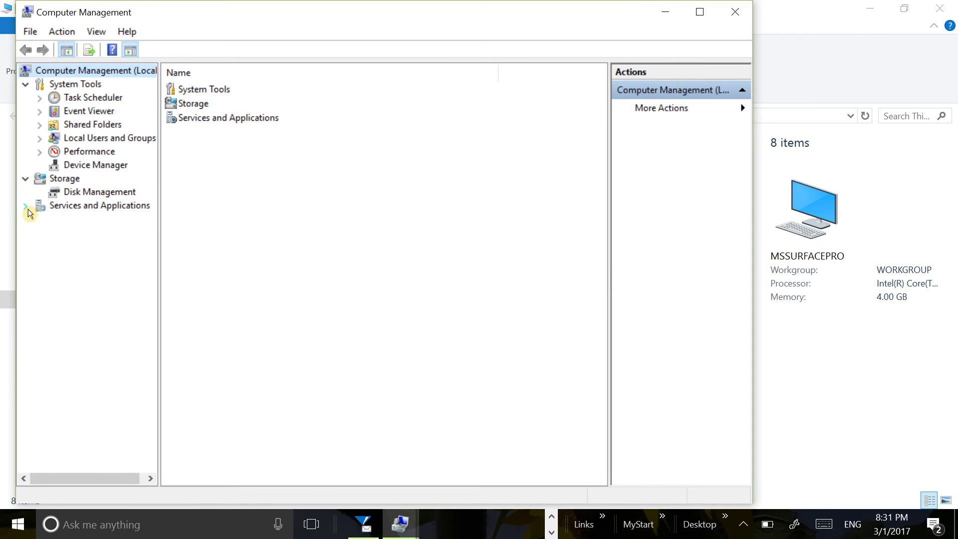
click(26, 207)
click(57, 234)
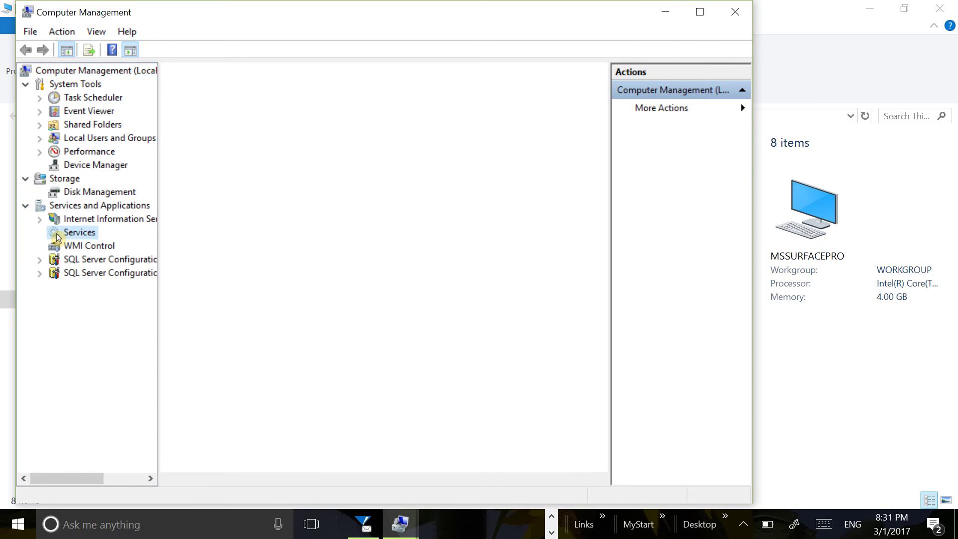
click(700, 11)
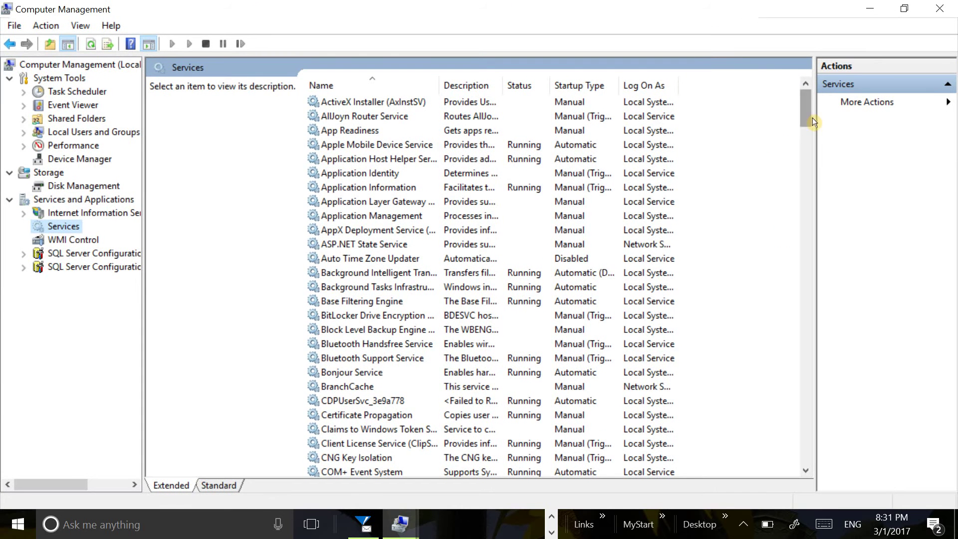
Locate the ThinkAutomation services, widen the Name column, and select the ThinkAutomation Message Processor Server service
drag(805, 97, 811, 372)
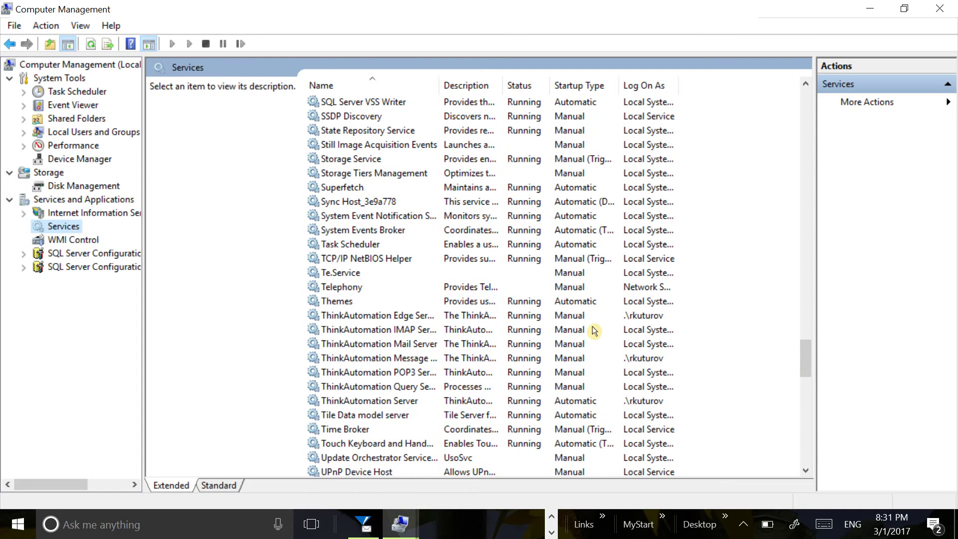
click(357, 319)
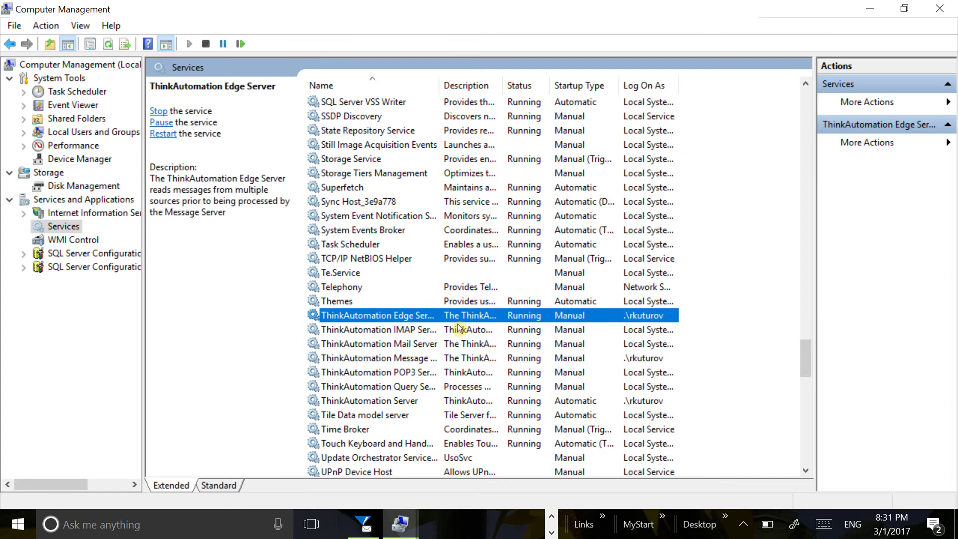
drag(445, 95, 478, 95)
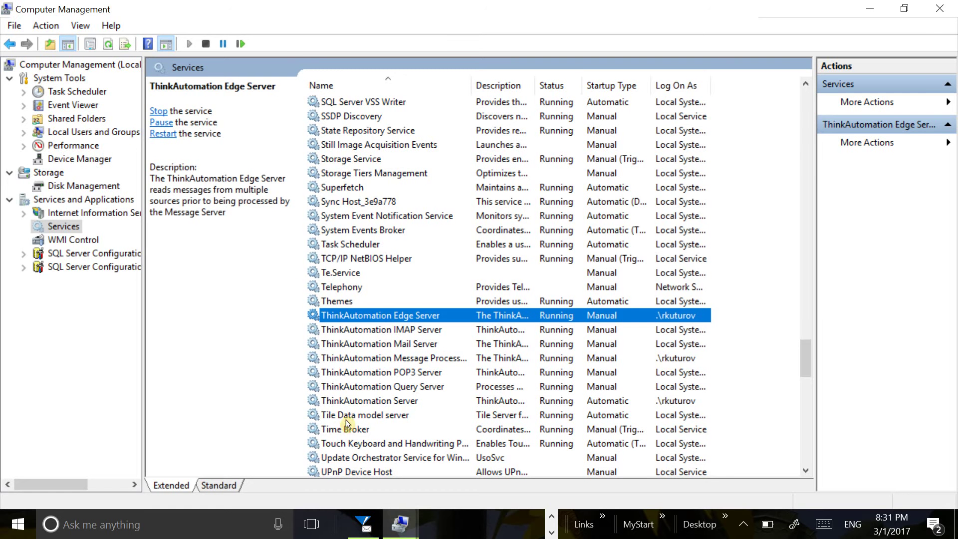
click(351, 363)
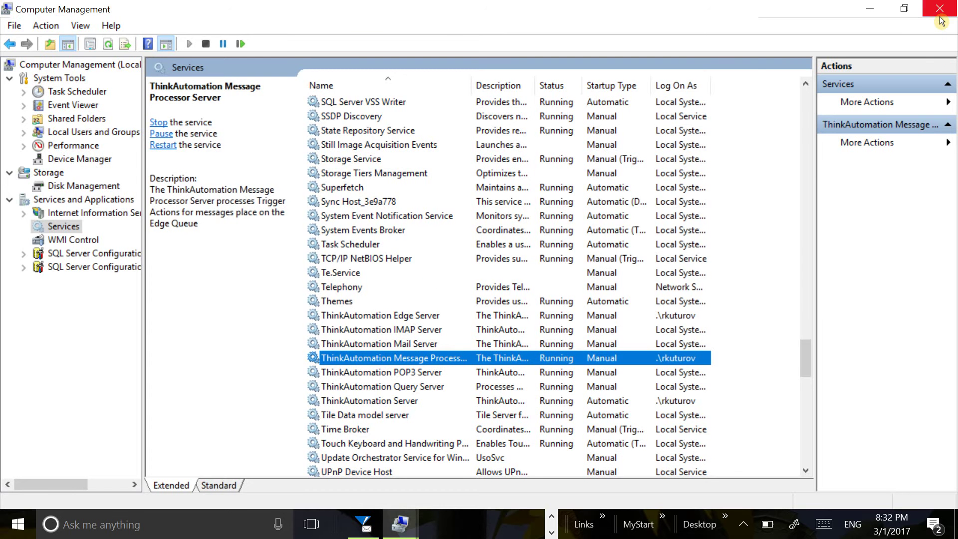
Check the Log On account in the Message Processor Server service's properties, then cancel without changes
right_click(407, 362)
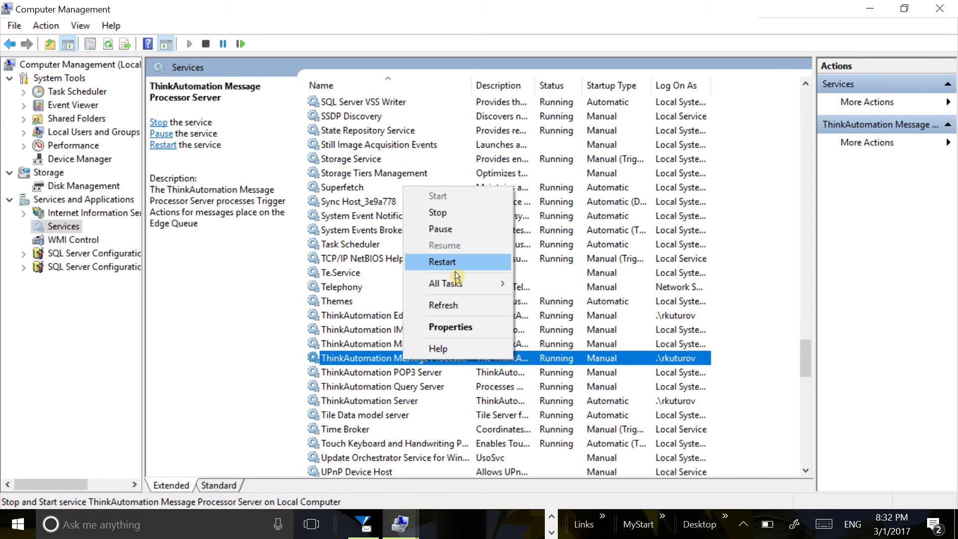
click(464, 332)
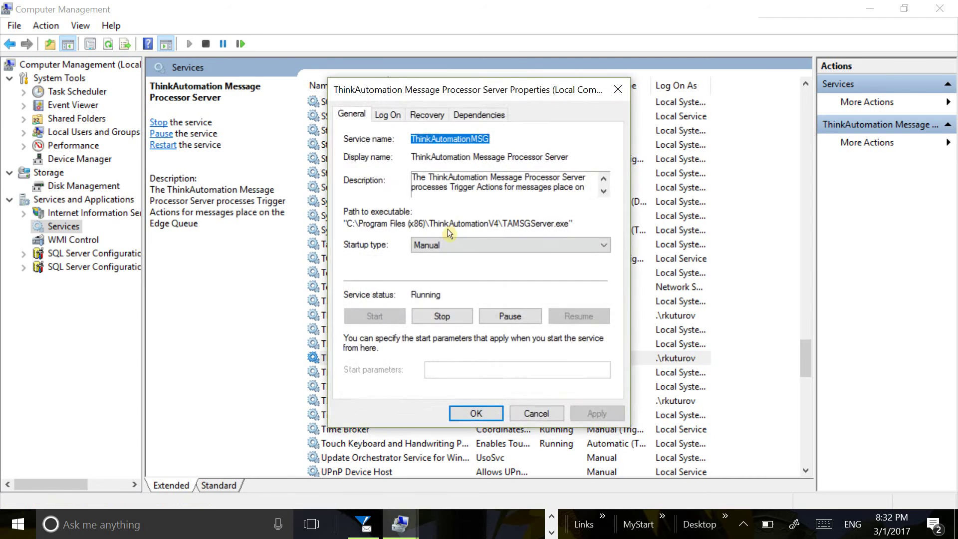
click(395, 115)
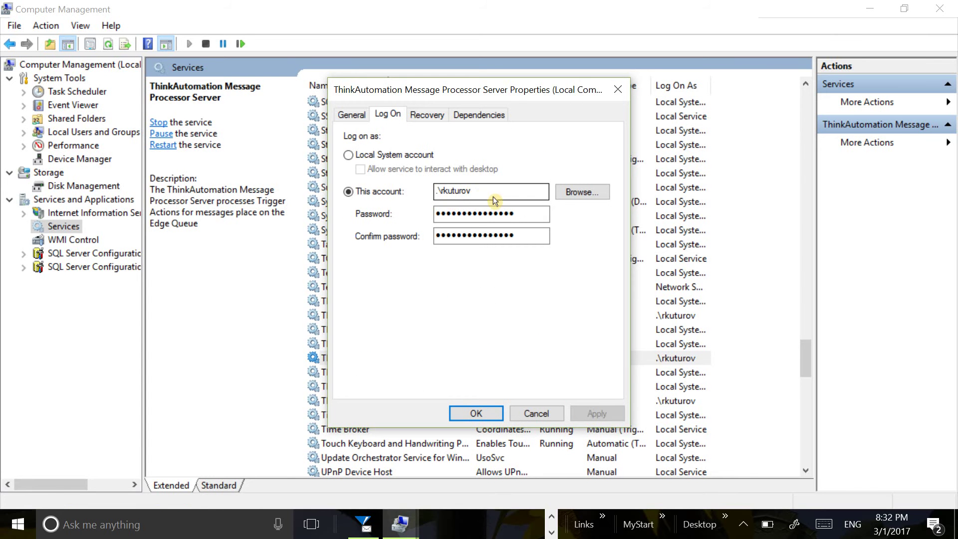
click(539, 414)
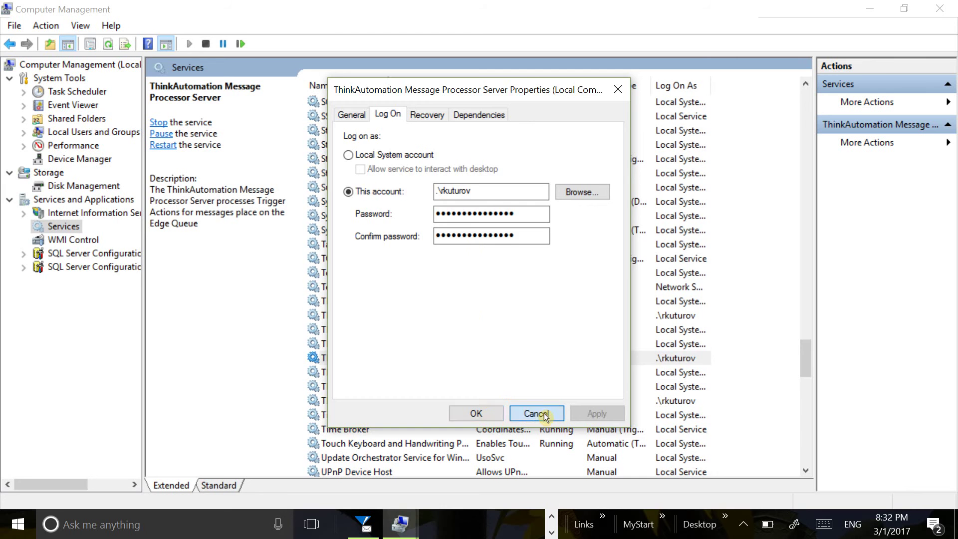
Close Computer Management and File Explorer, and return to the ThinkAutomation window
click(940, 8)
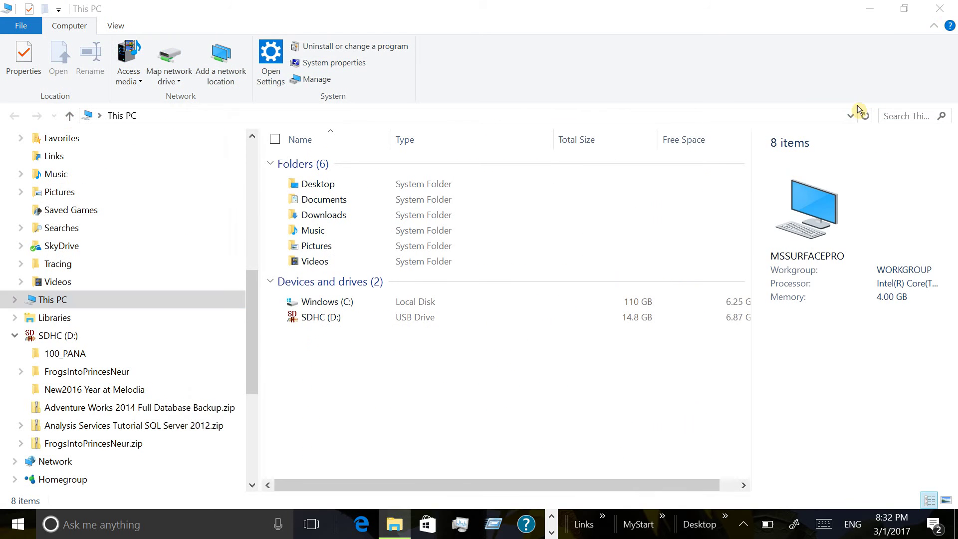
click(939, 8)
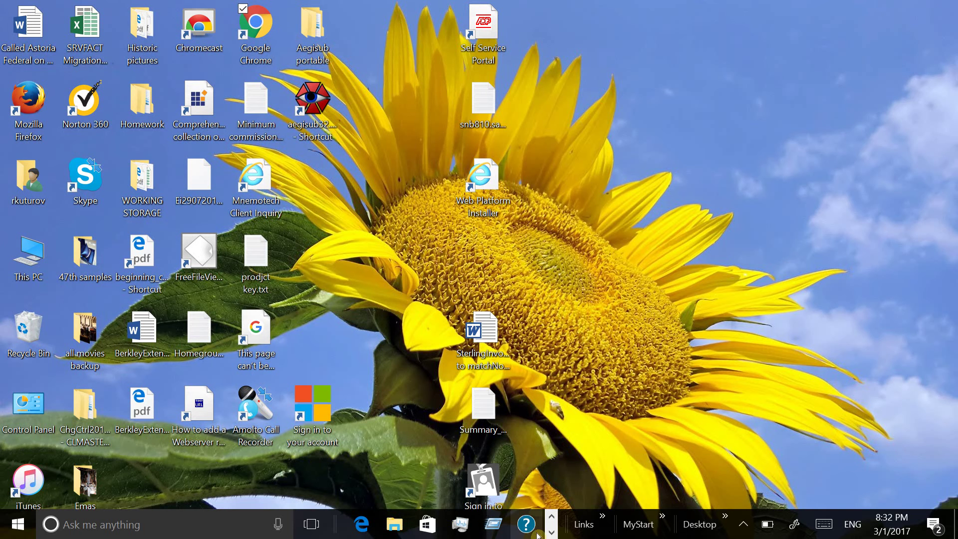
click(551, 532)
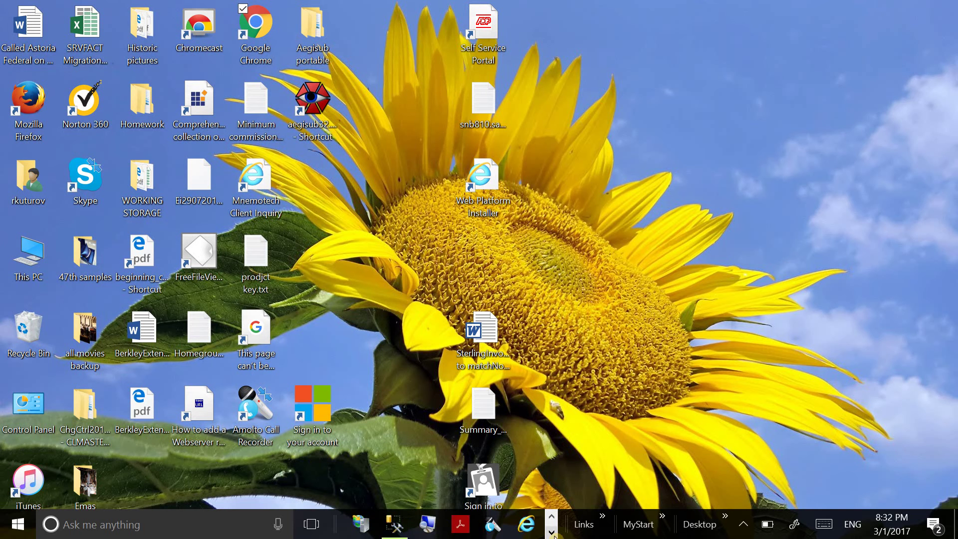
click(553, 533)
click(553, 533)
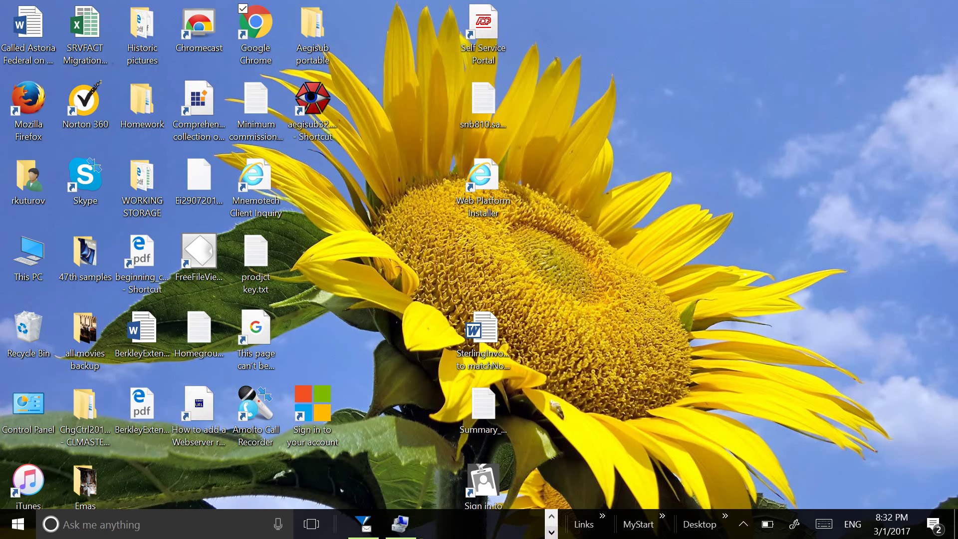
click(364, 529)
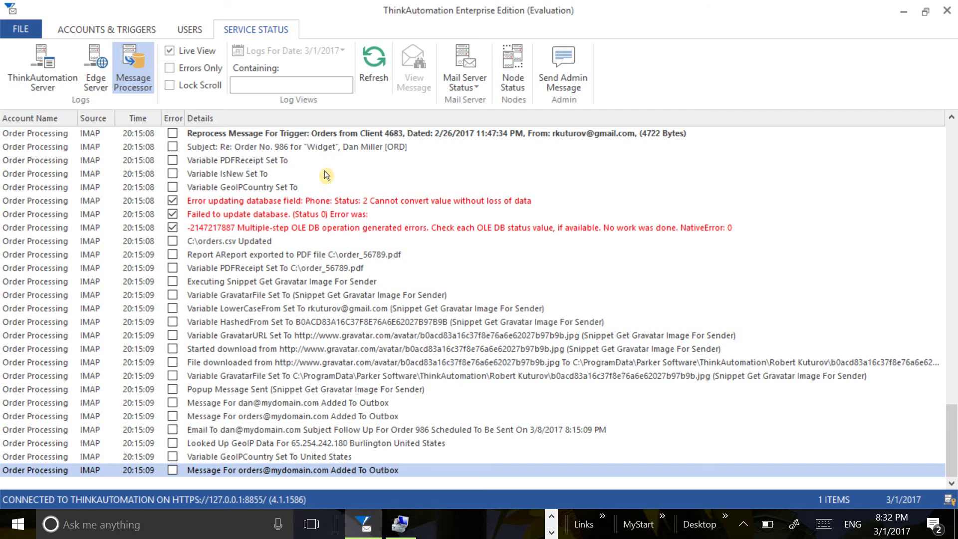
Glance at the accounts overview, then return to the Message Processor log and examine the latest reprocessing run's database errors
click(115, 29)
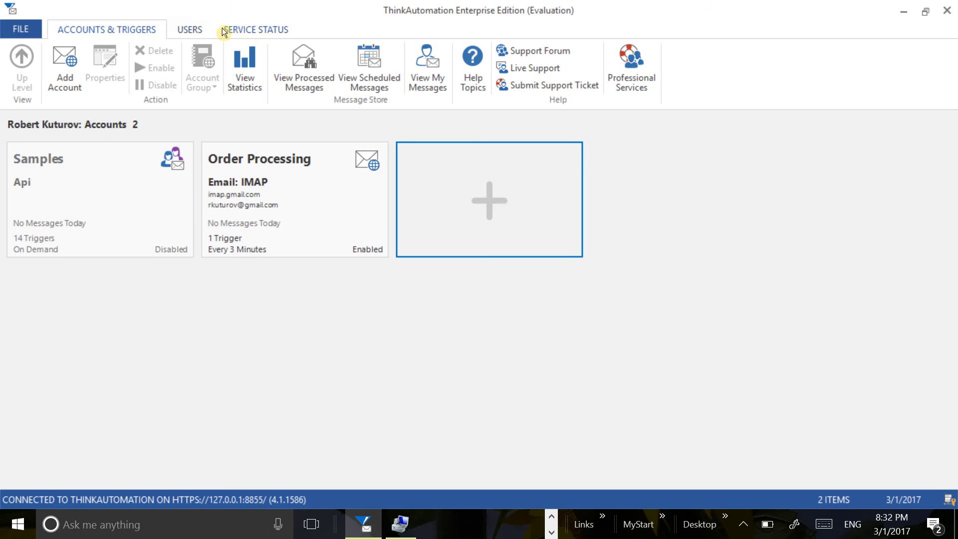
click(246, 33)
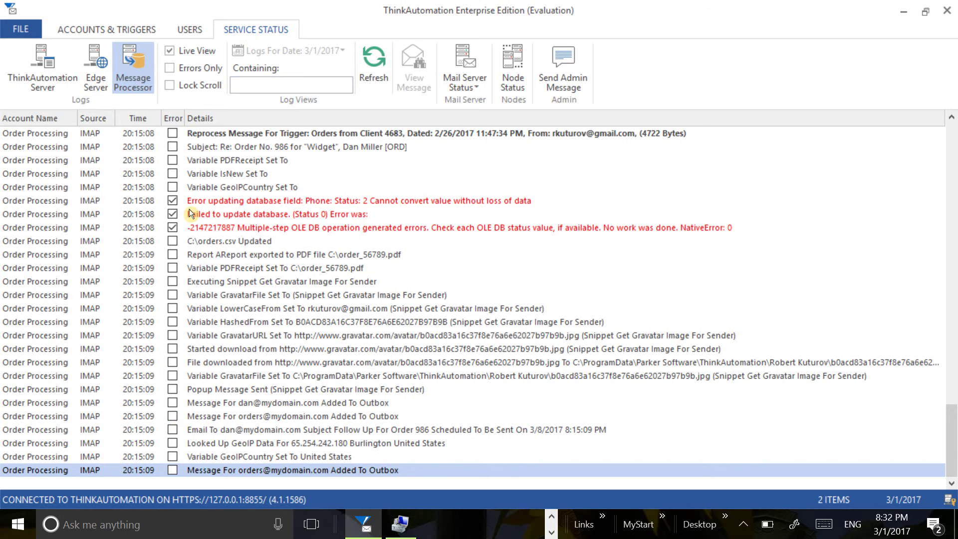
scroll(213, 155, up, 4)
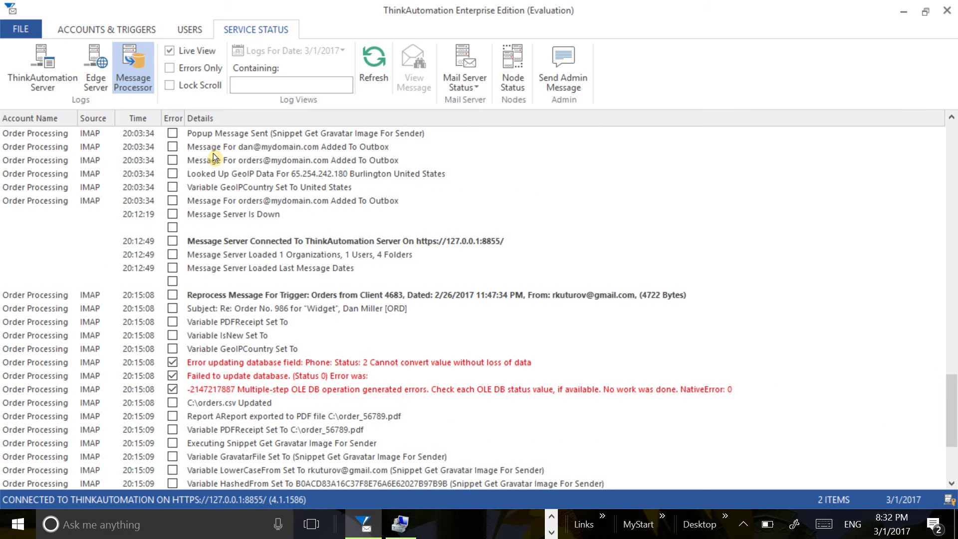
scroll(213, 154, down, 4)
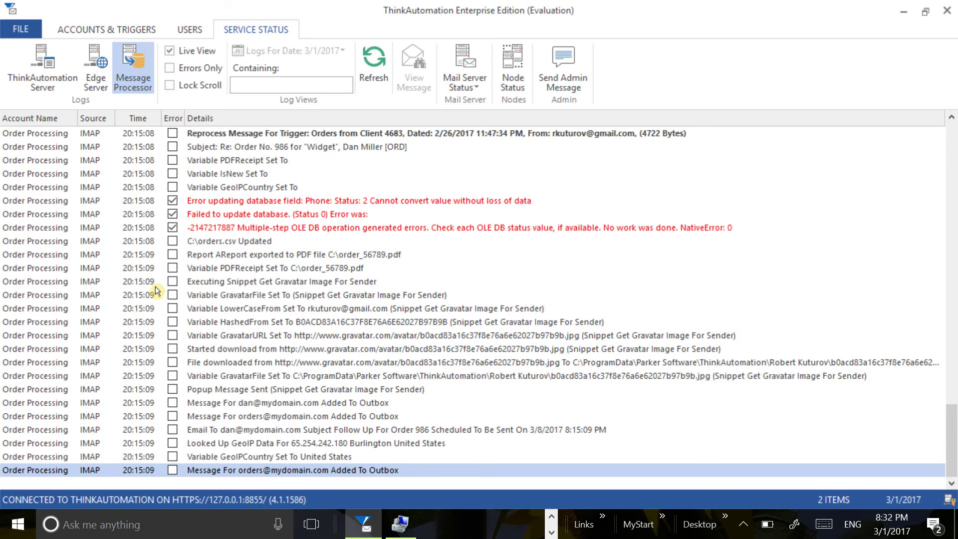
scroll(150, 212, up, 2)
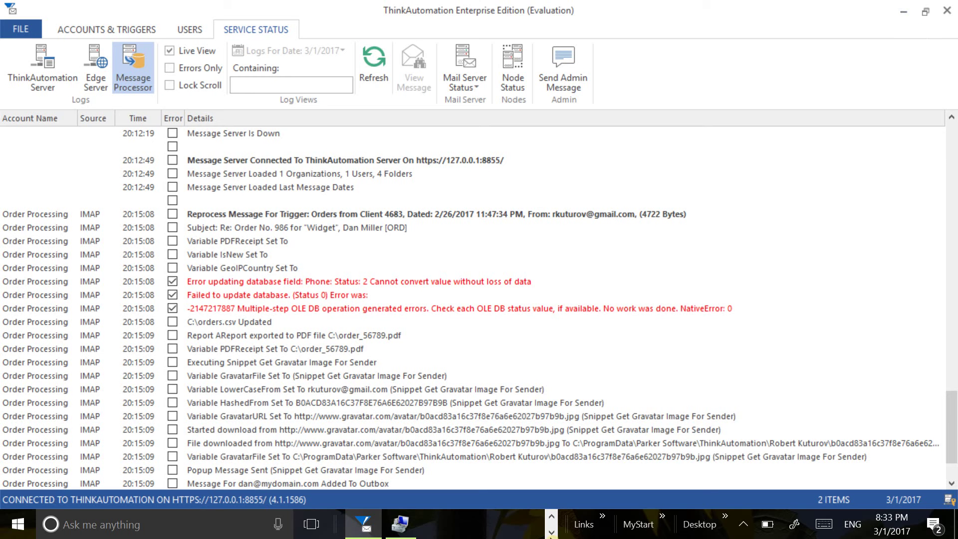
Switch to SQL Server Management Studio to view the SampleOrders.sql table definition
click(553, 533)
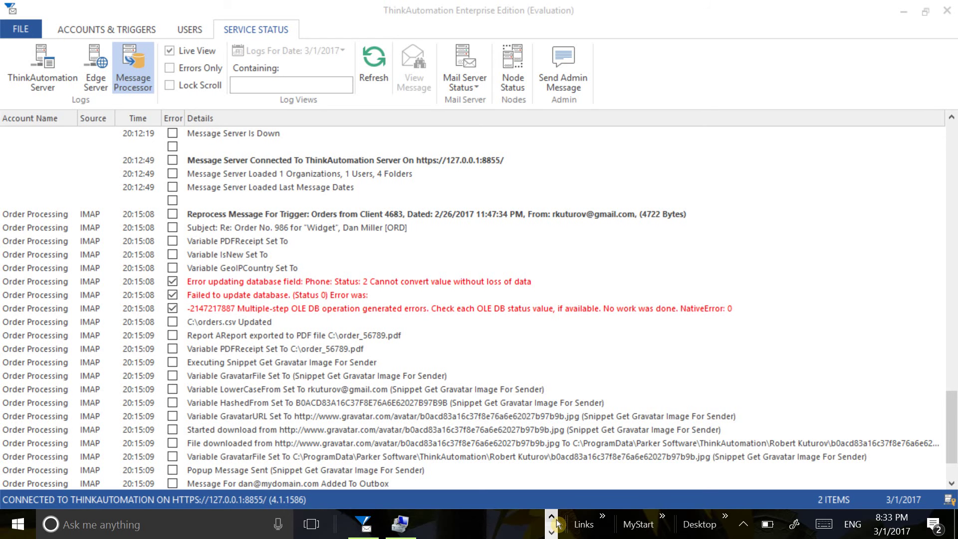
click(554, 519)
click(556, 520)
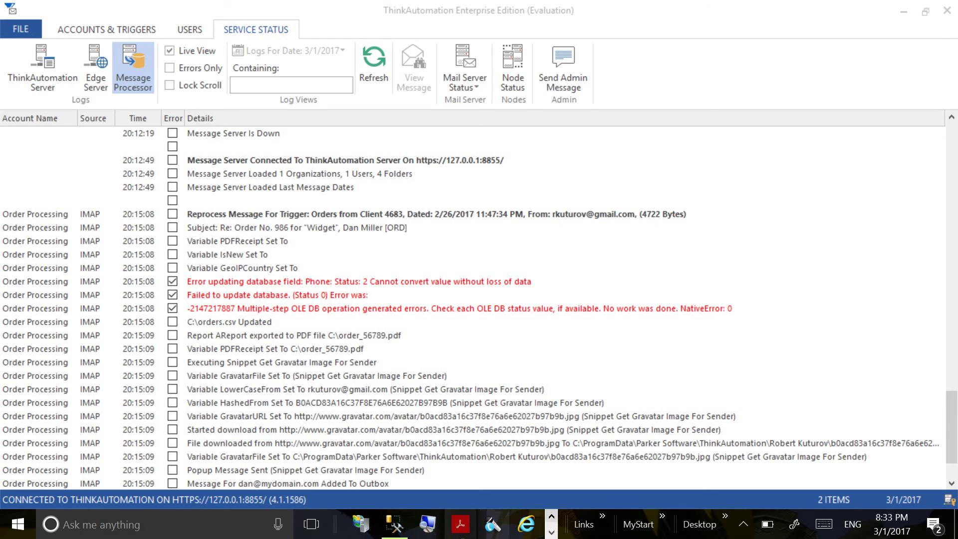
click(399, 528)
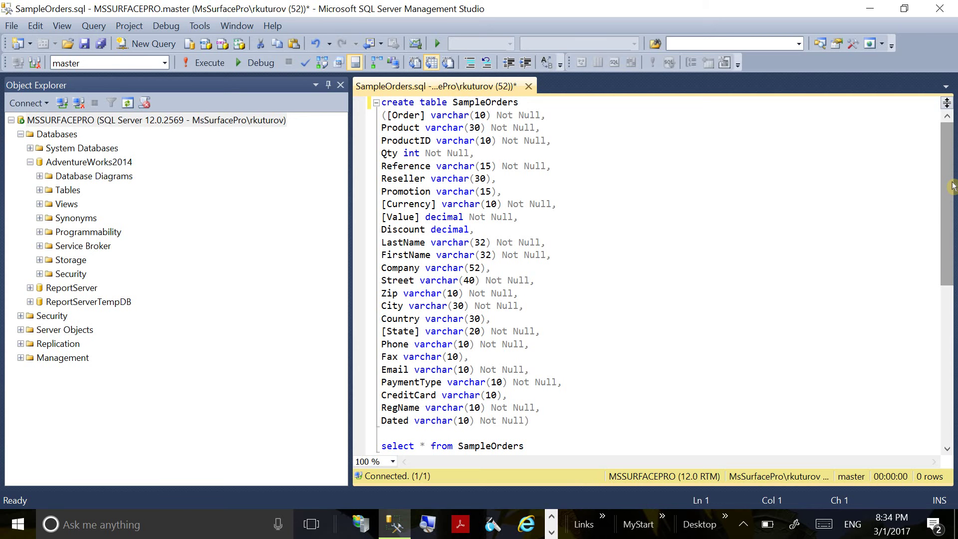
Set the query's database to AdventureWorks2014 and add the statement "drop Table SampleOrders" above the create table statement
key(Return)
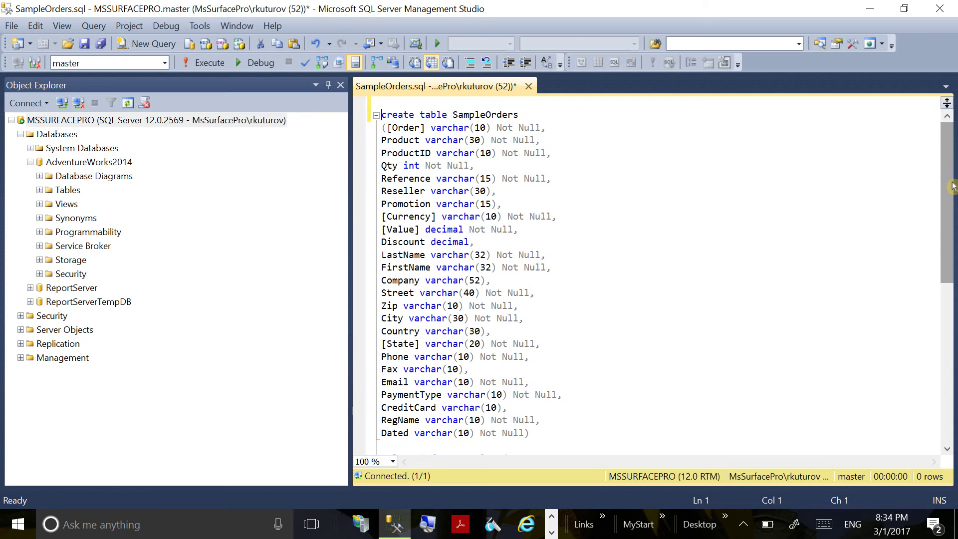
key(Up)
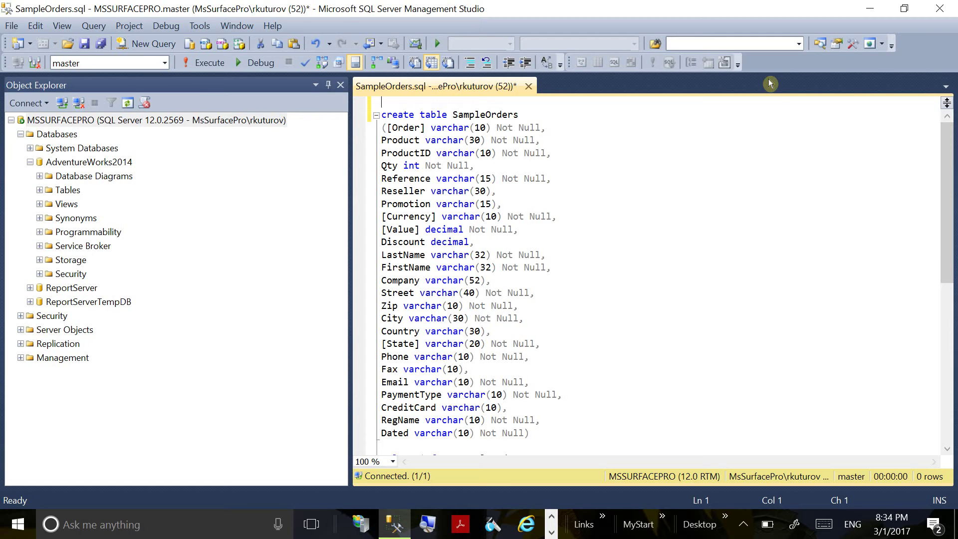
click(165, 63)
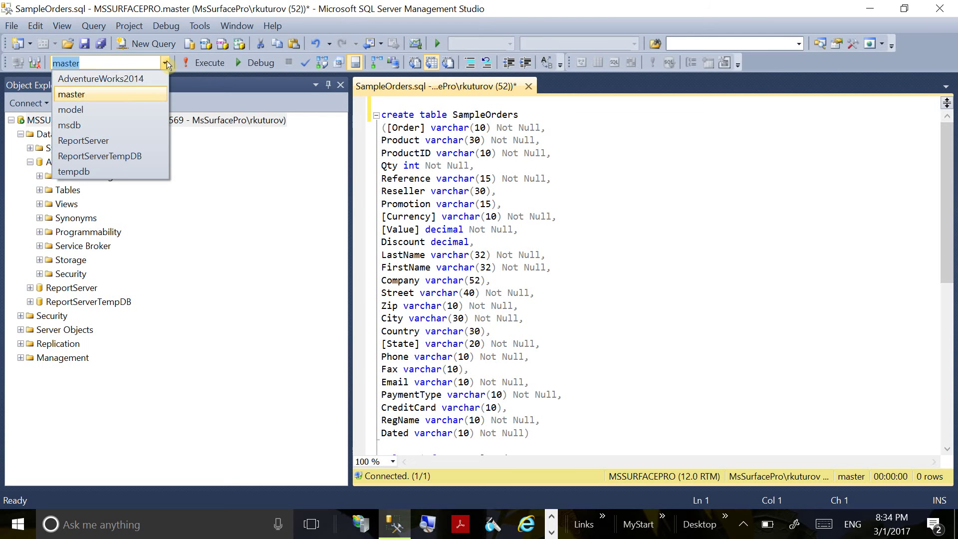
click(142, 79)
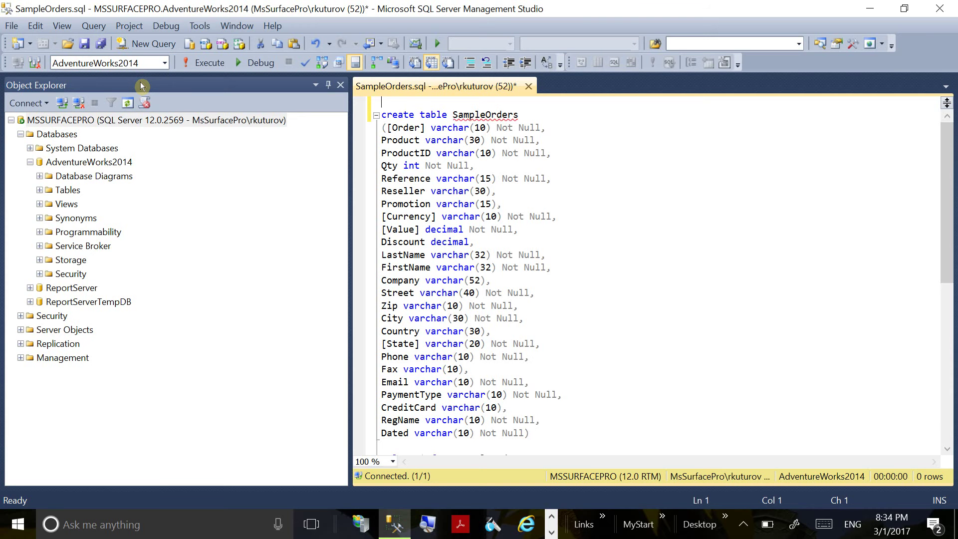
text(drop Sa)
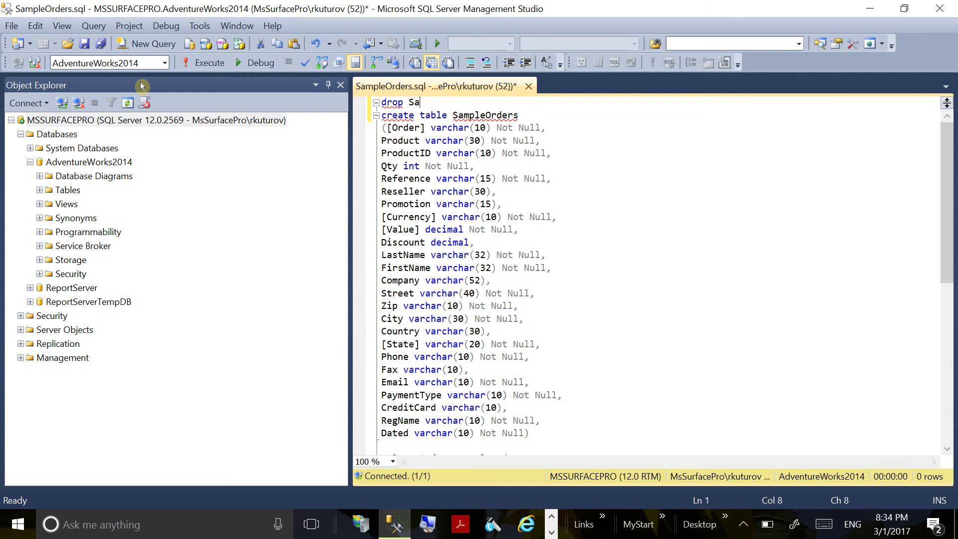
text(mpleOrders)
click(409, 103)
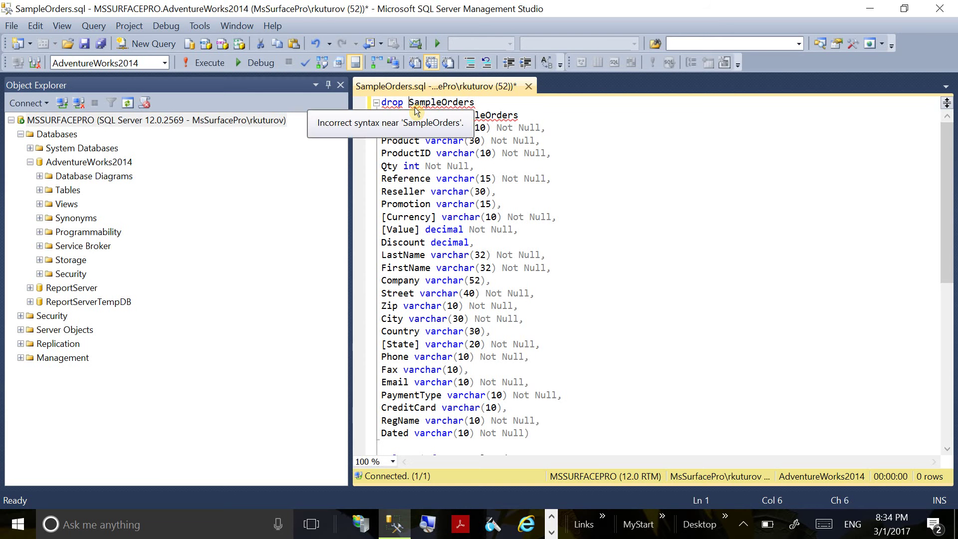
text(Table)
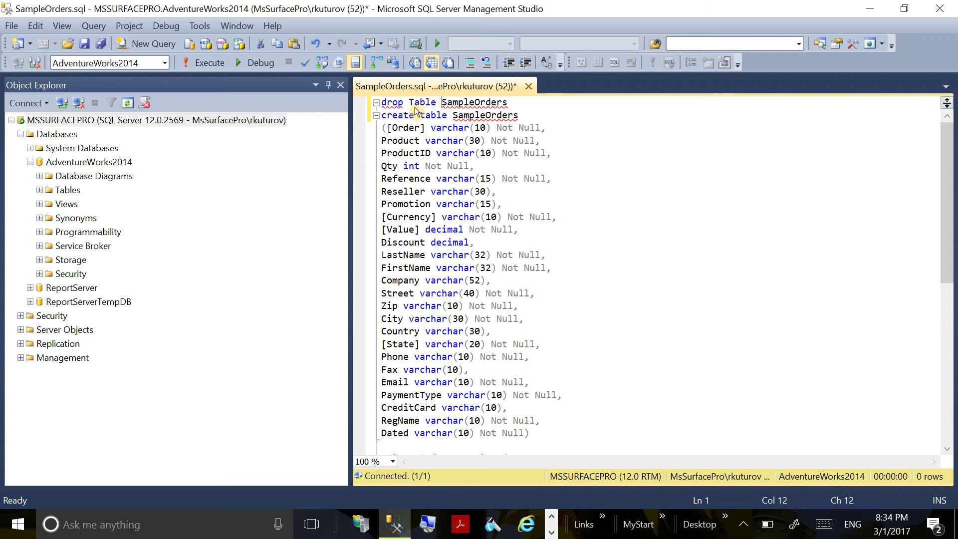
Run only the drop Table SampleOrders statement
click(509, 103)
drag(508, 102, 382, 103)
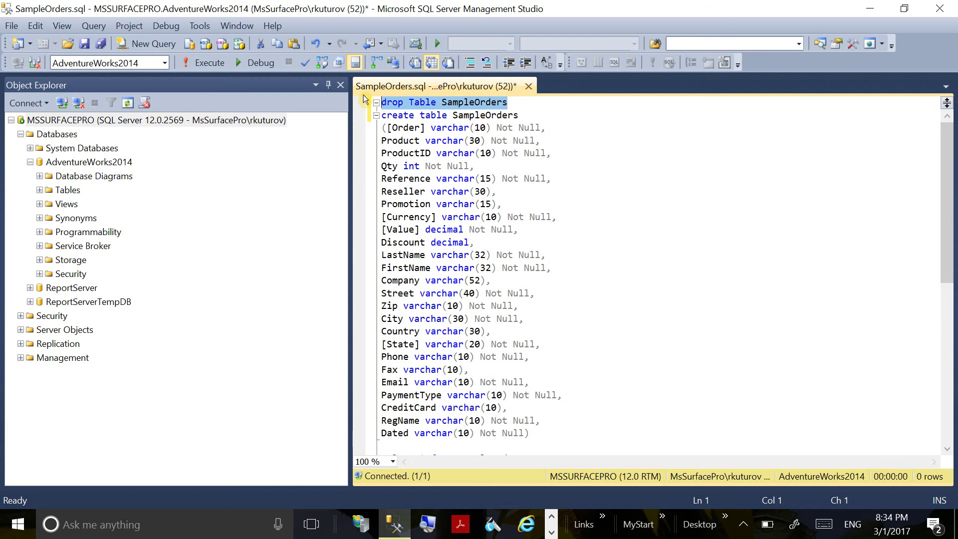
click(214, 65)
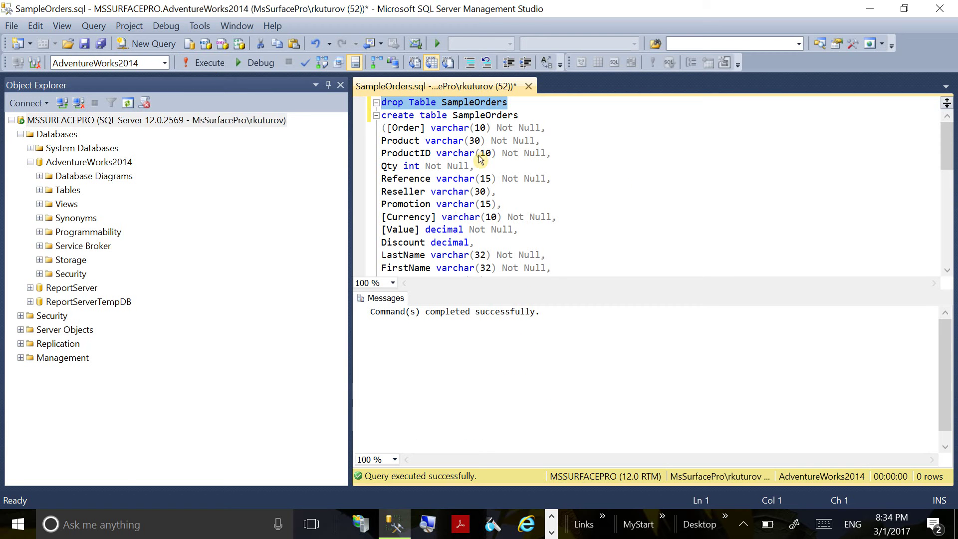
click(377, 116)
drag(380, 115, 583, 123)
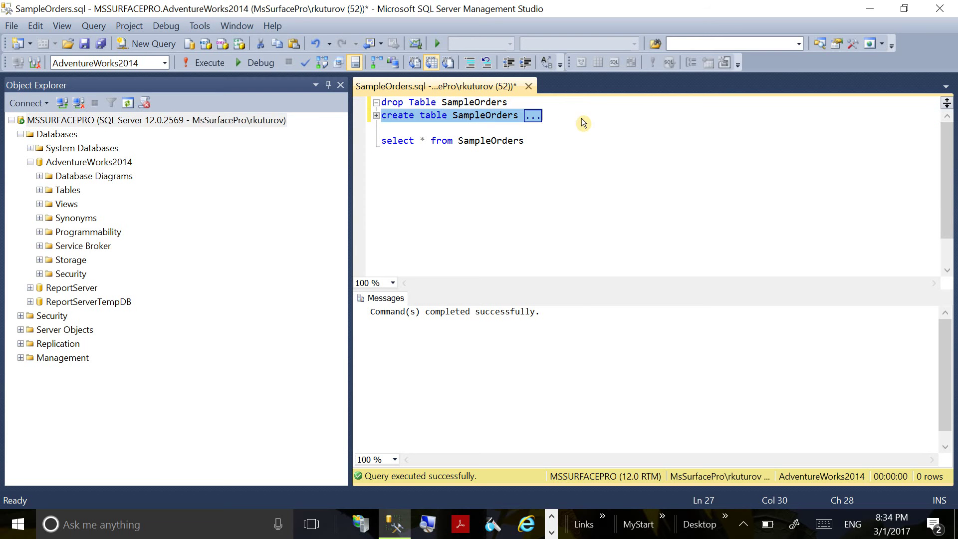
click(376, 116)
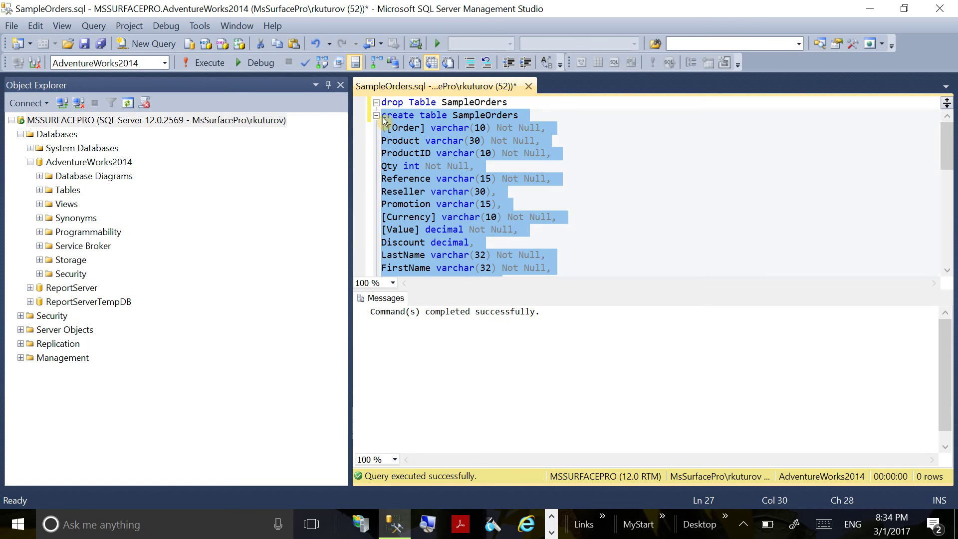
click(449, 180)
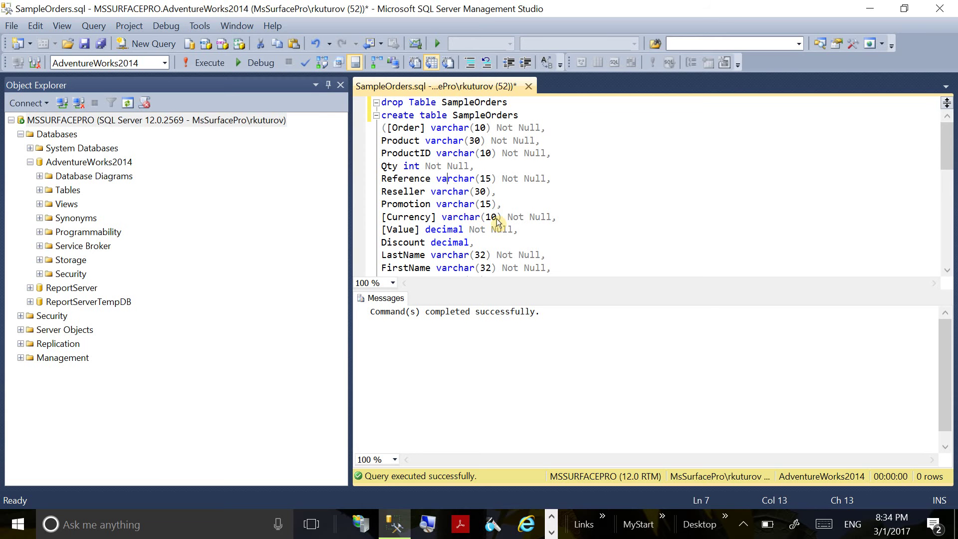
Set the [Currency] column's type to varchar(12) in the SampleOrders create table statement
click(491, 219)
key(BackSpace)
text(2)
mouse_move(455, 233)
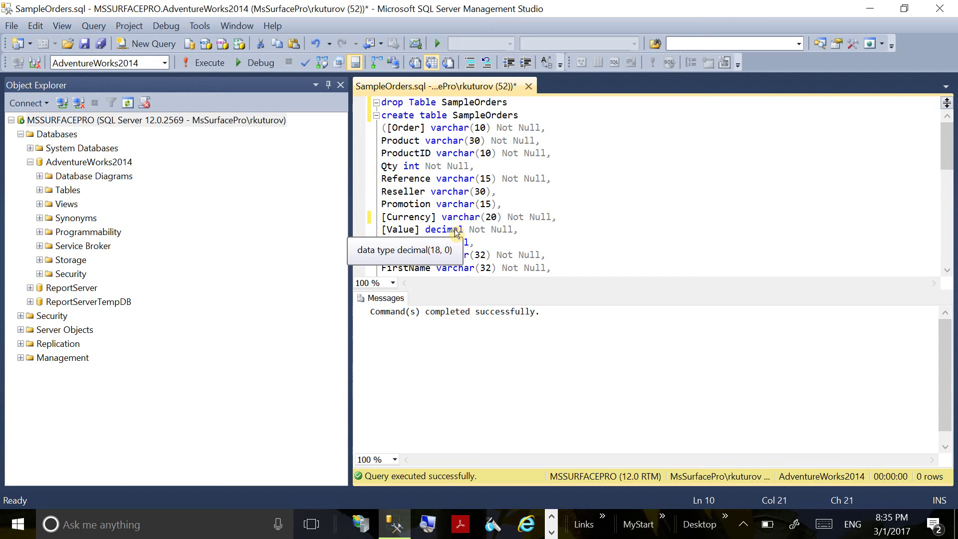
key(BackSpace)
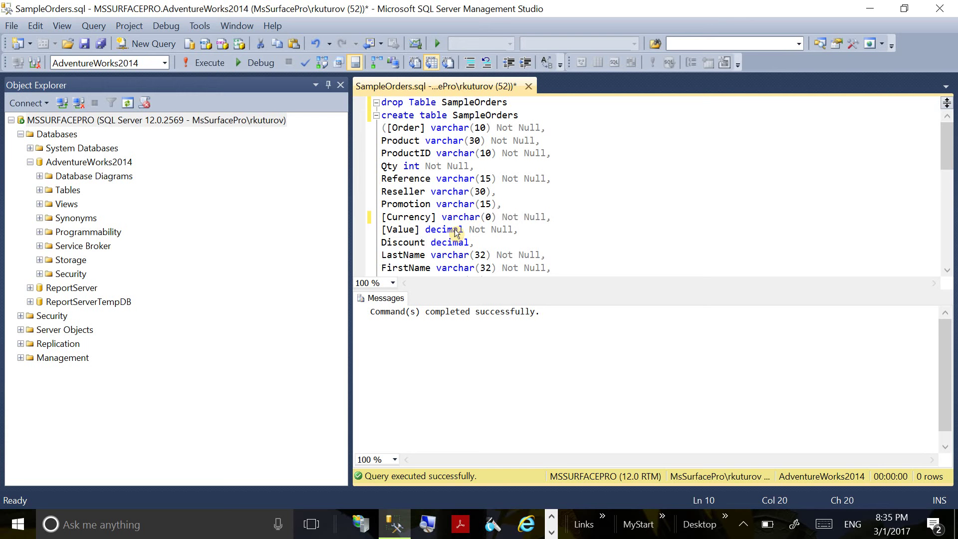
key(Delete)
text(12)
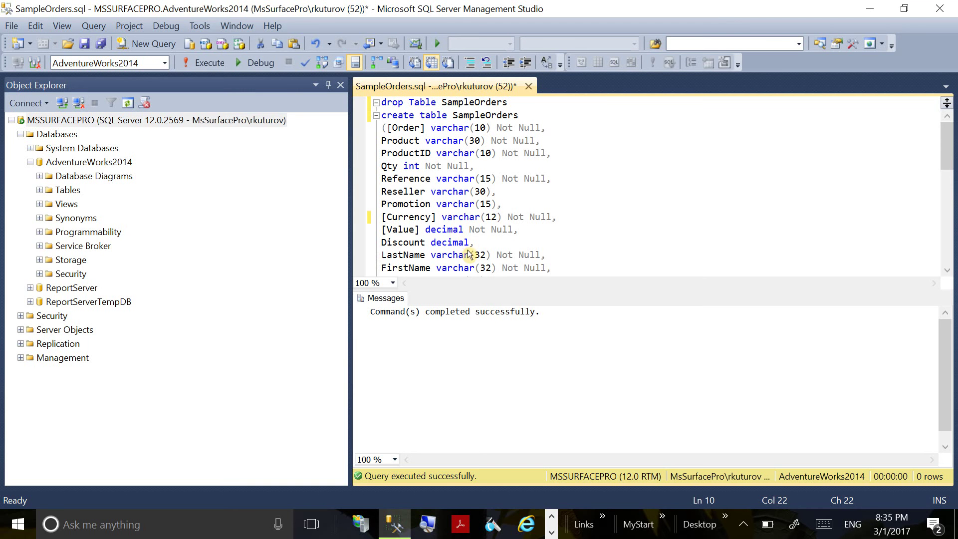
Set the Phone and Fax columns to varchar(20) and the Email column to varchar(50)
scroll(484, 242, down, 2)
scroll(486, 245, down, 2)
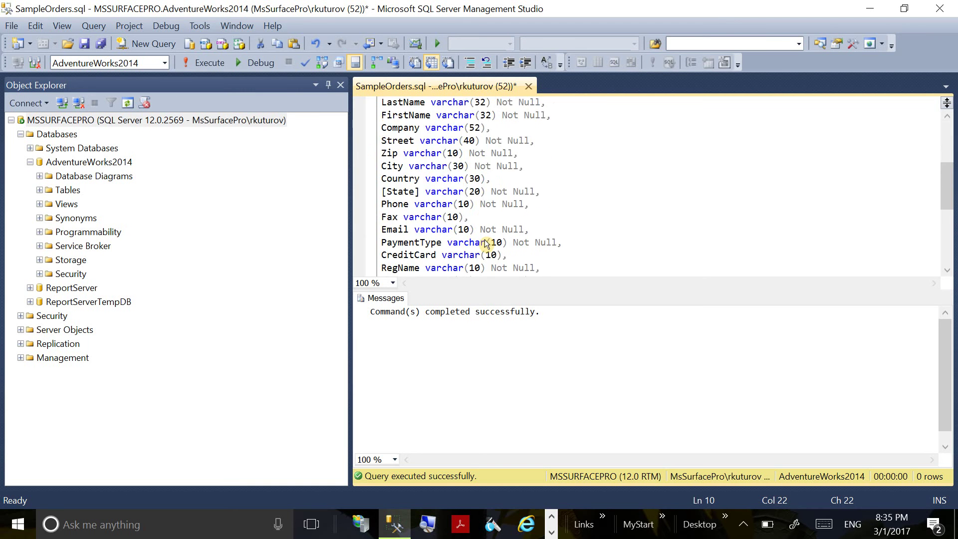
click(467, 205)
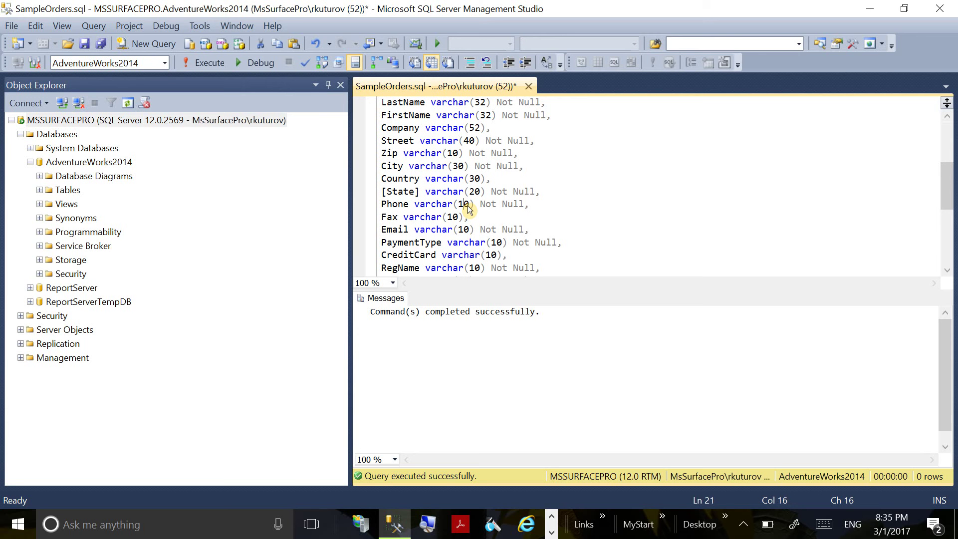
key(BackSpace)
text(2)
click(458, 221)
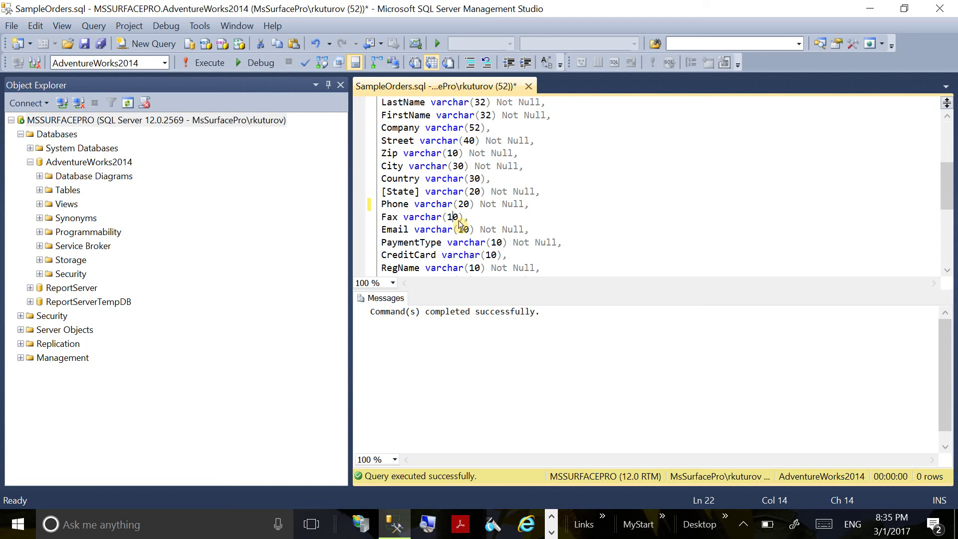
key(BackSpace)
text(2)
drag(458, 230, 478, 236)
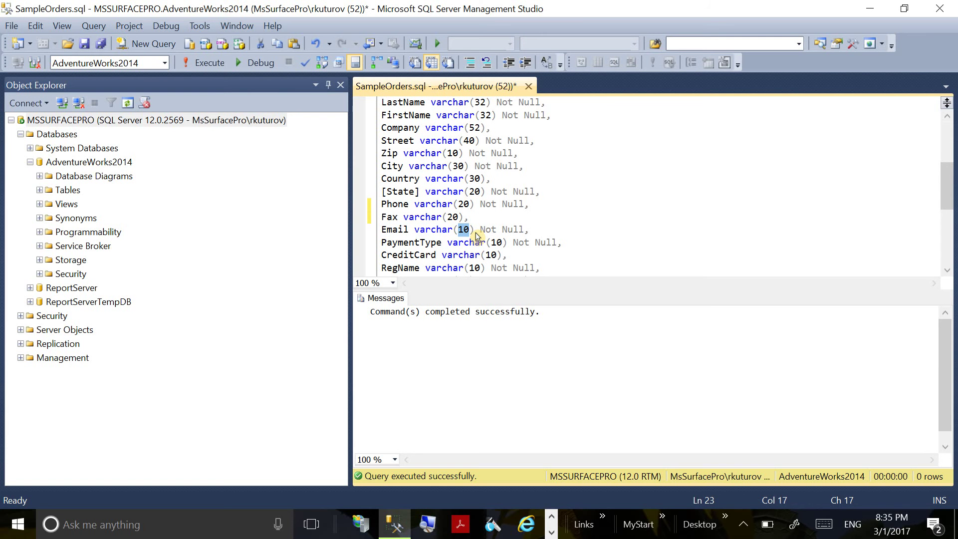
text(50)
Set the RegName column's type to varchar(20) in the create table statement
scroll(476, 235, down, 1)
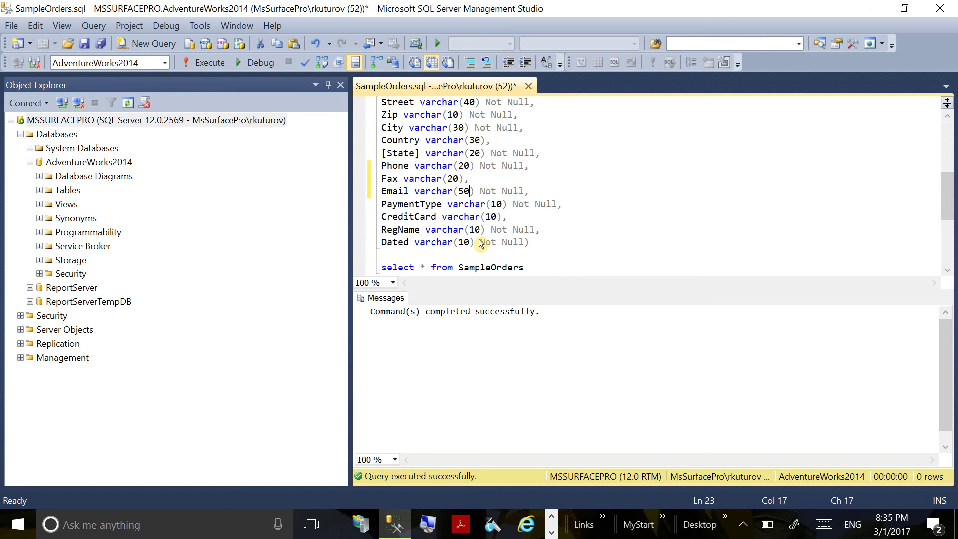
mouse_move(421, 247)
click(469, 229)
key(Delete)
text(2)
Set the Dated column's type to varchar (15) at the end of the create table statement
double_click(464, 247)
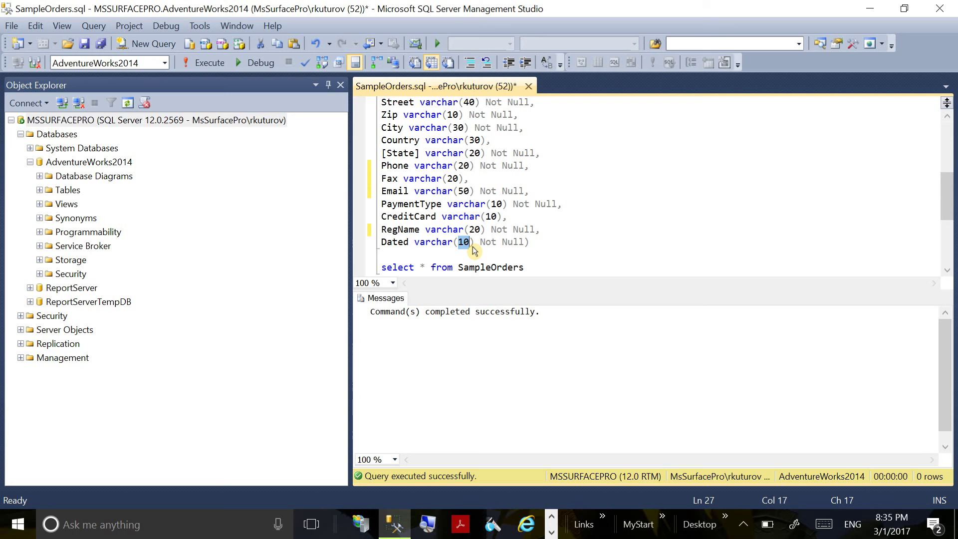
text(2)
key(BackSpace)
key(BackSpace)
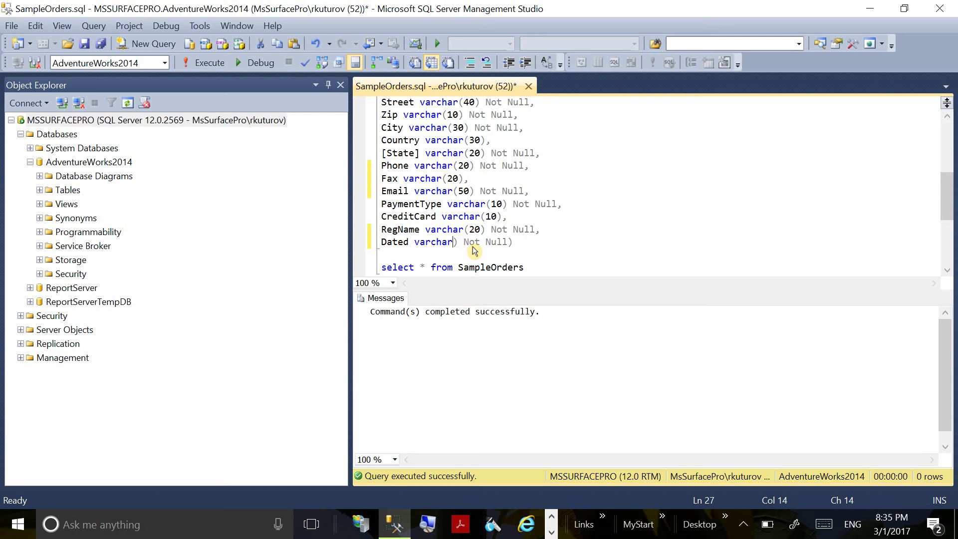
text((15)
scroll(474, 250, down, 1)
scroll(476, 249, up, 1)
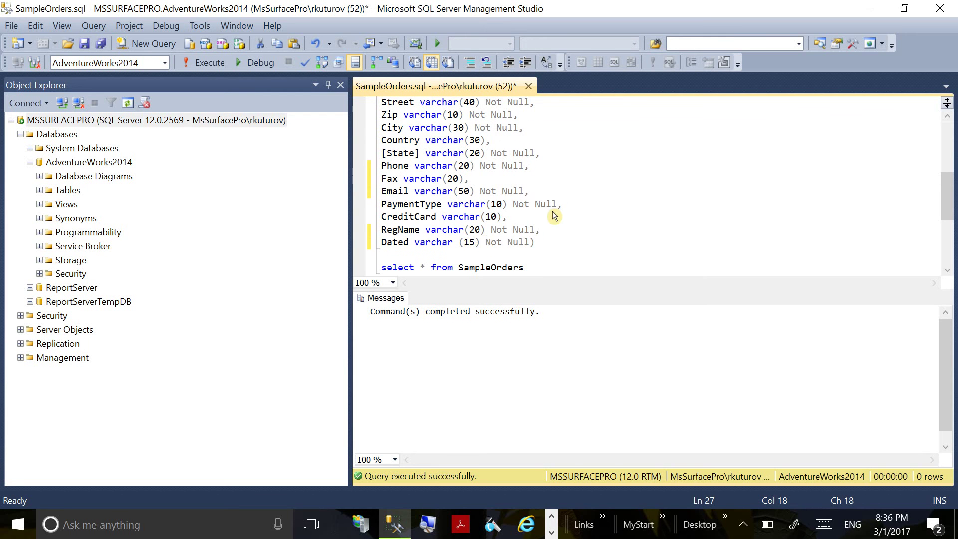
Collapse the create table SampleOrders block, select all of it and run it to recreate the table
scroll(567, 229, up, 5)
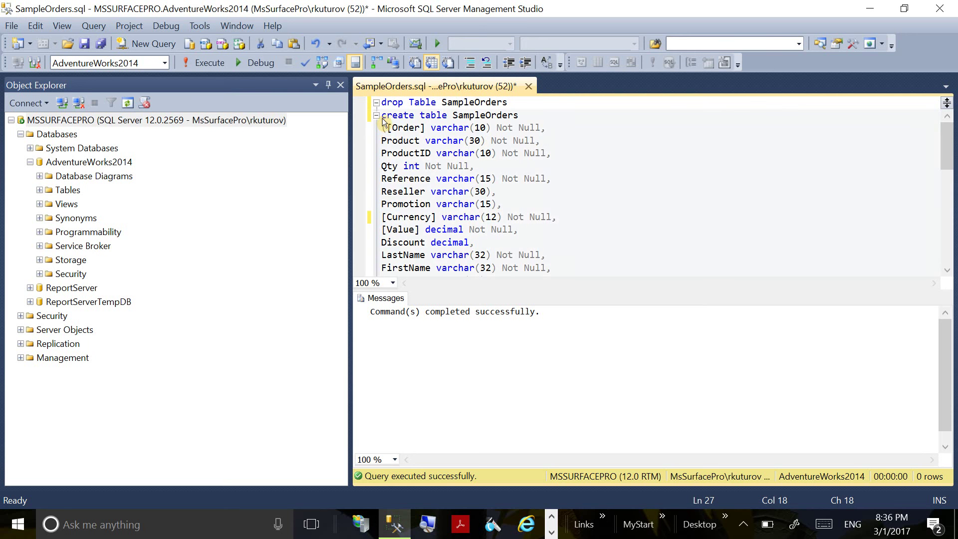
click(376, 116)
click(376, 118)
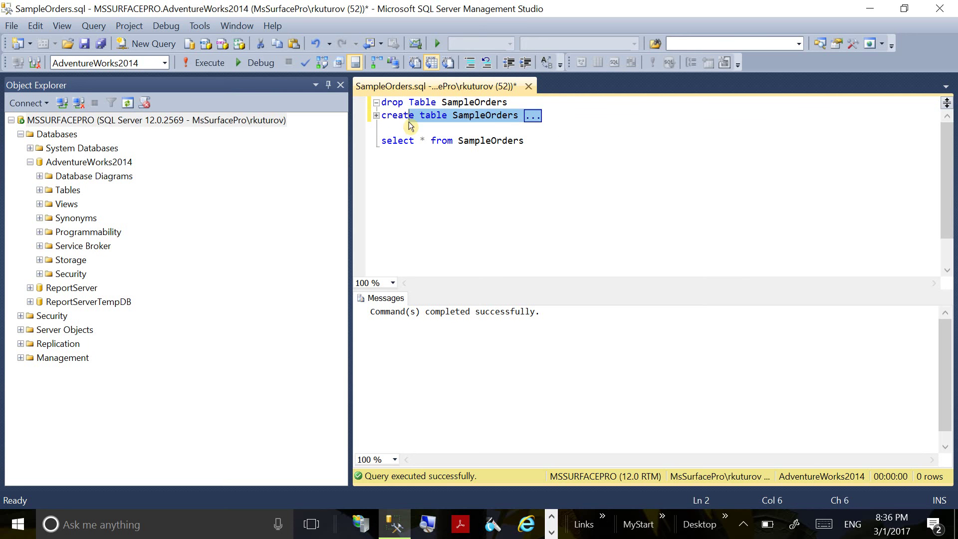
click(384, 120)
click(375, 120)
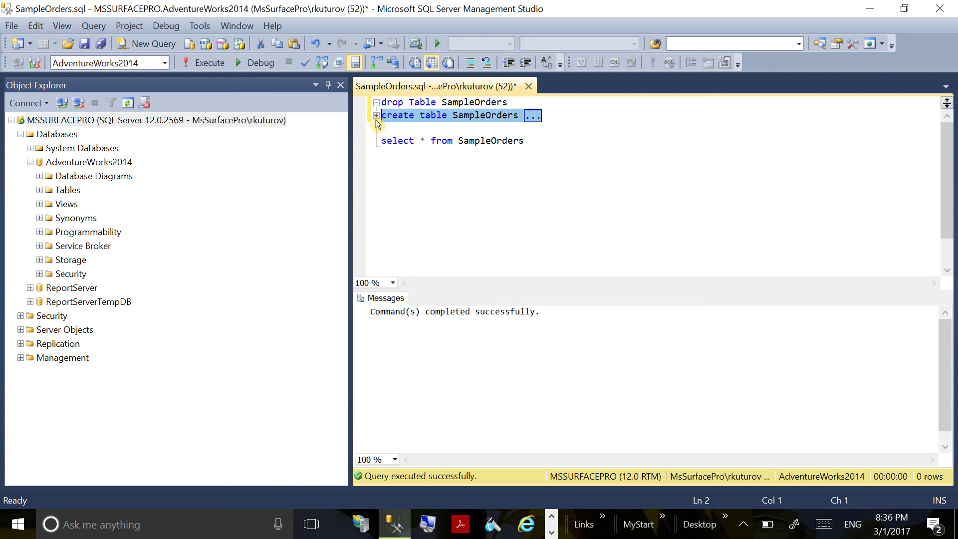
click(207, 62)
Run only the select * from SampleOrders query and look across all the result columns
drag(525, 141, 388, 140)
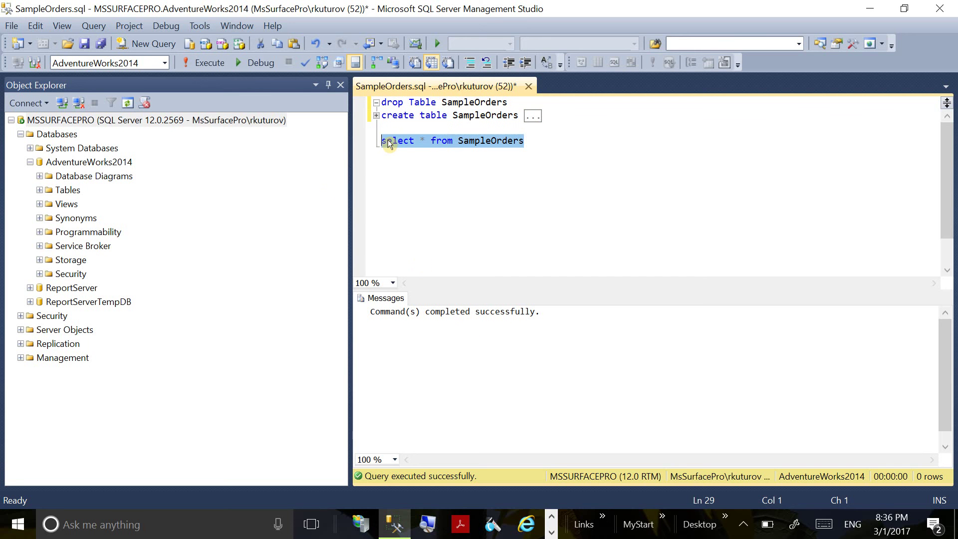
click(215, 69)
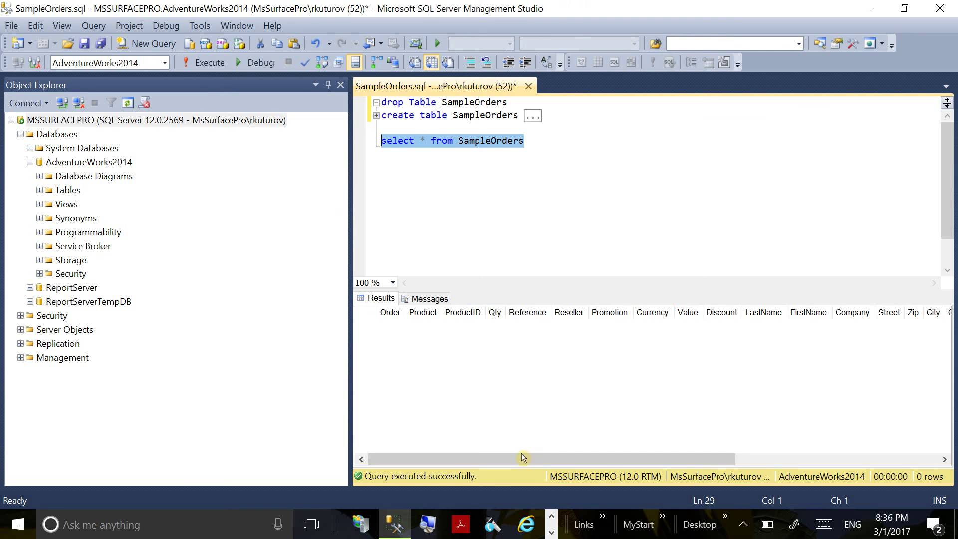
drag(519, 458, 801, 437)
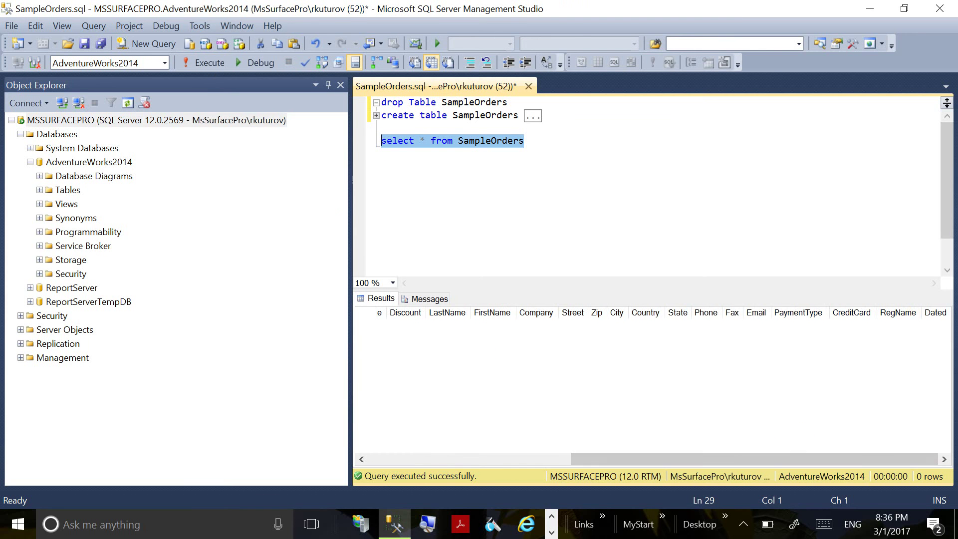
Switch back to ThinkAutomation, keeping it open, and look over the earlier Message Processor log entries
click(879, 14)
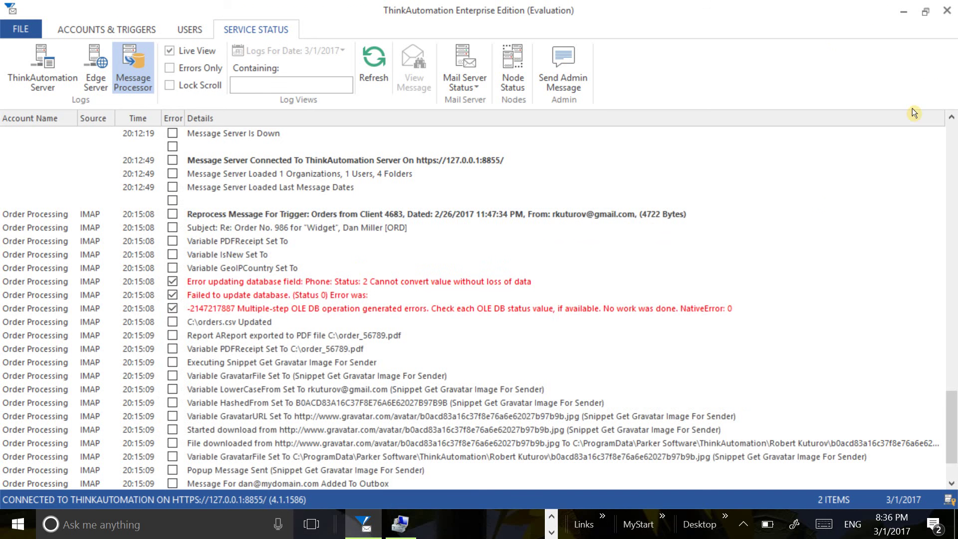
click(947, 10)
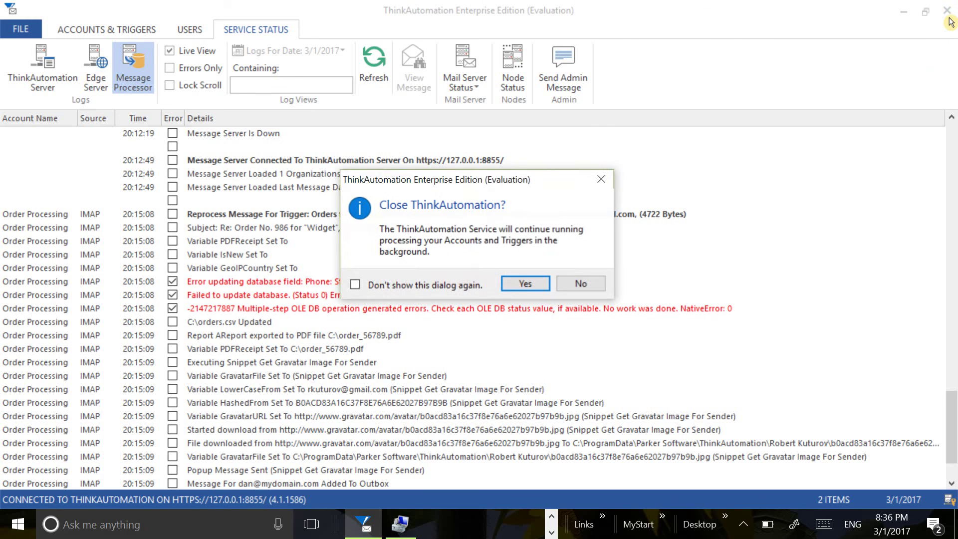
click(581, 283)
scroll(654, 221, up, 12)
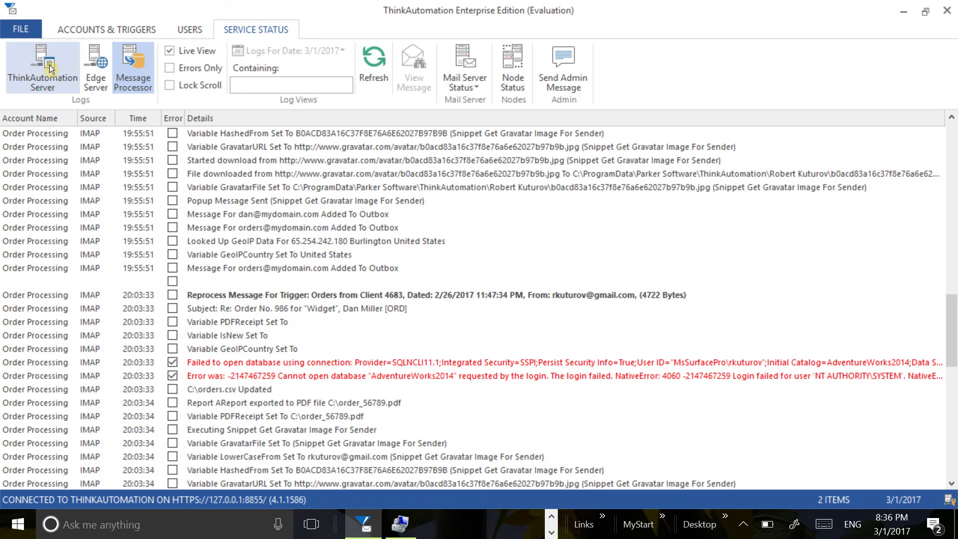
Open the processed messages of the Order Processing account's client orders trigger
click(134, 31)
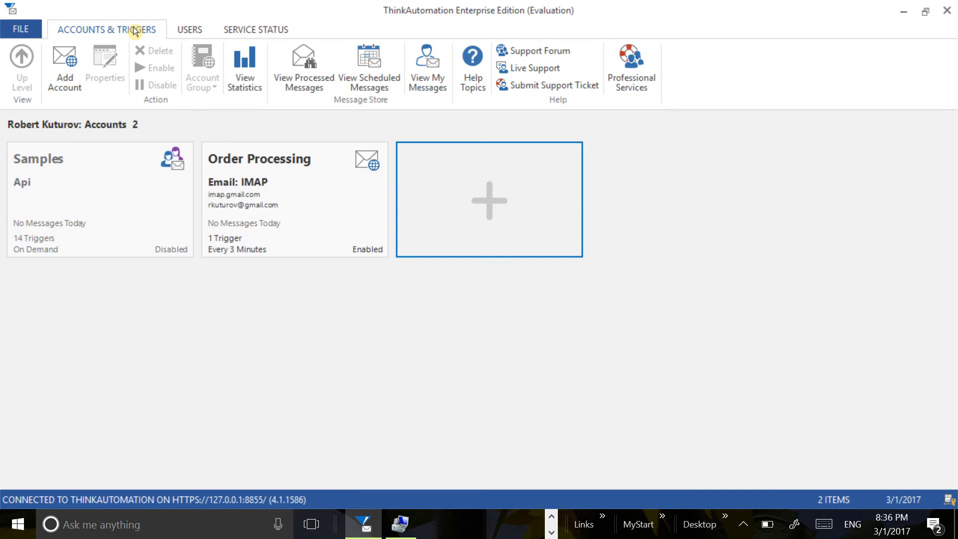
double_click(323, 210)
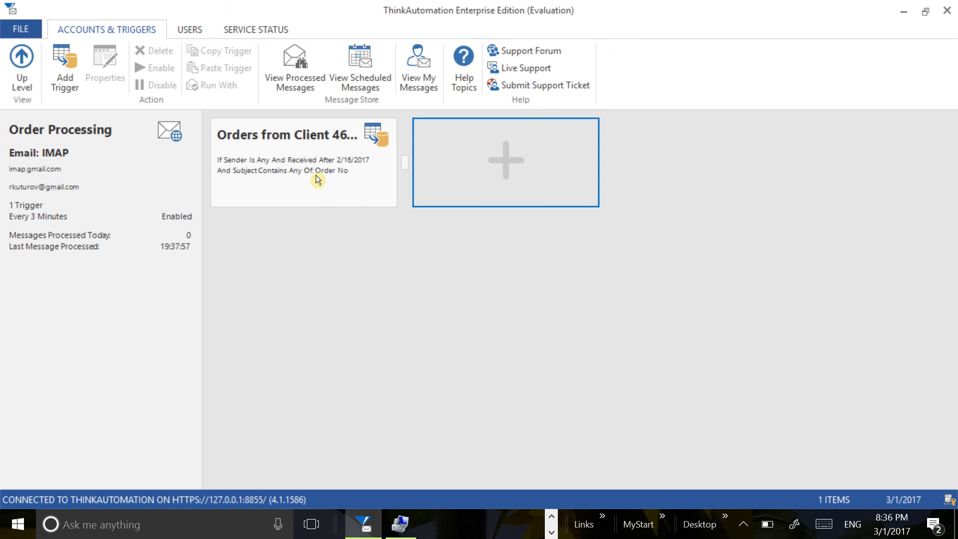
right_click(313, 174)
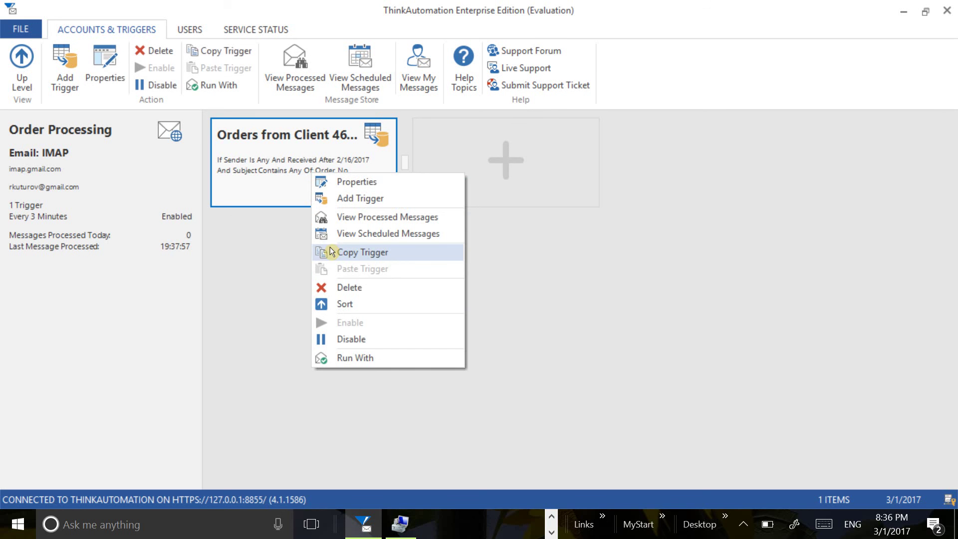
click(349, 218)
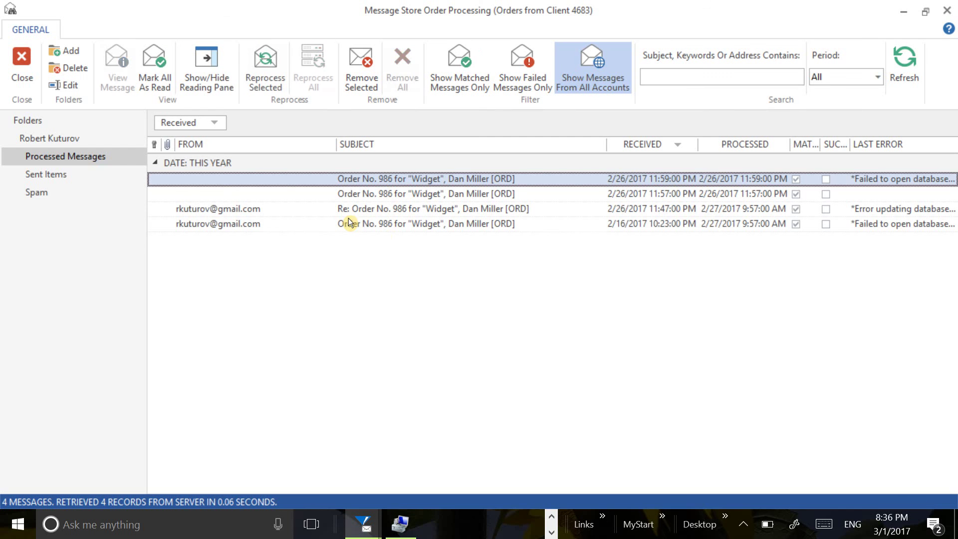
Reprocess the "Re: Order No." message received 2/26/2017 11:47:00 PM
click(197, 210)
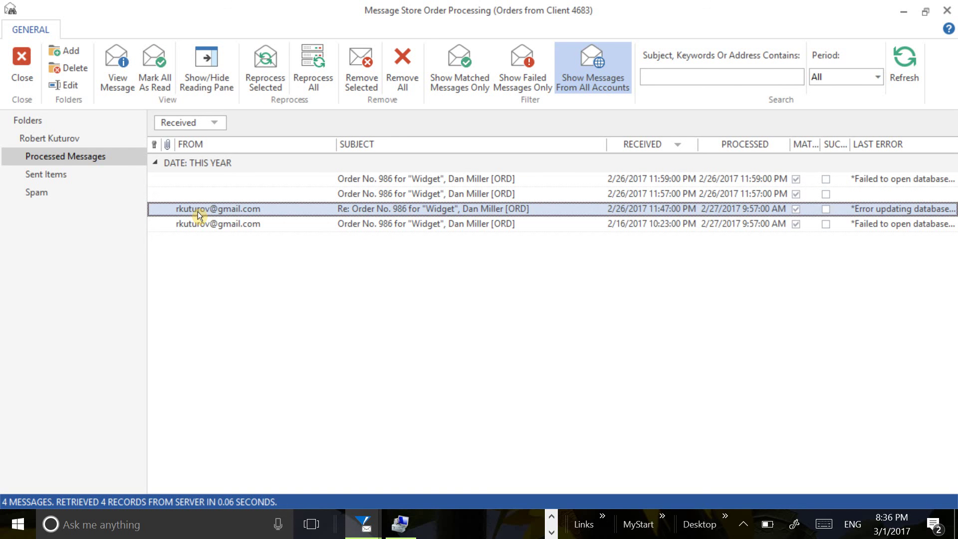
right_click(198, 211)
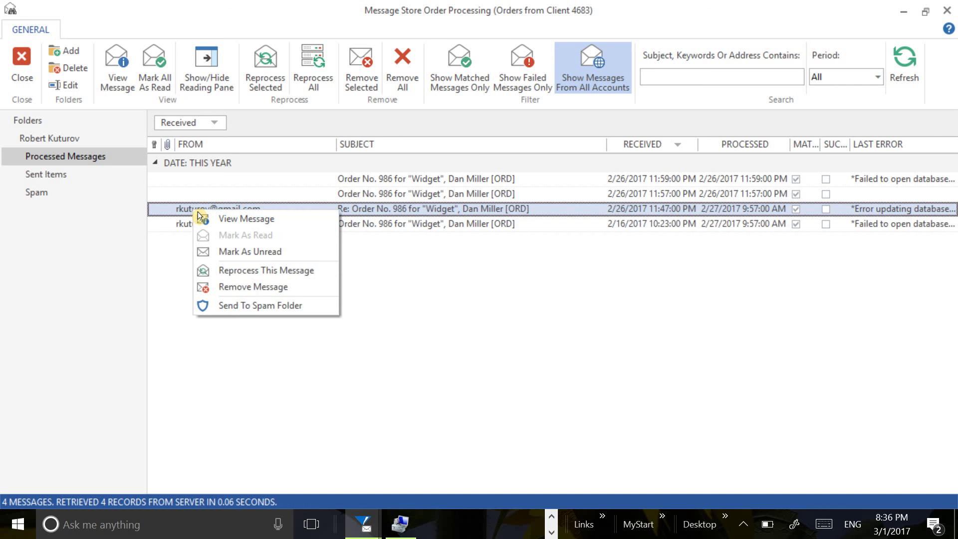
click(230, 274)
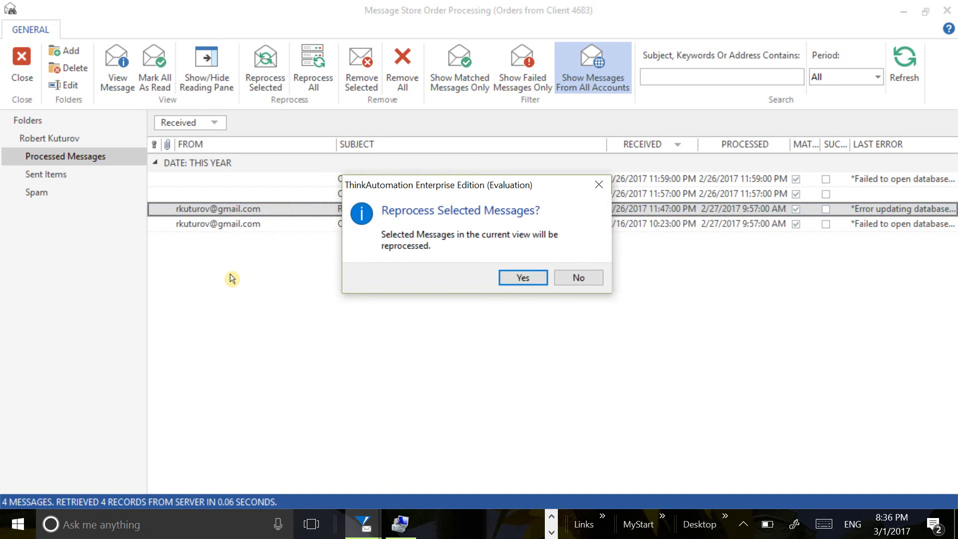
click(525, 280)
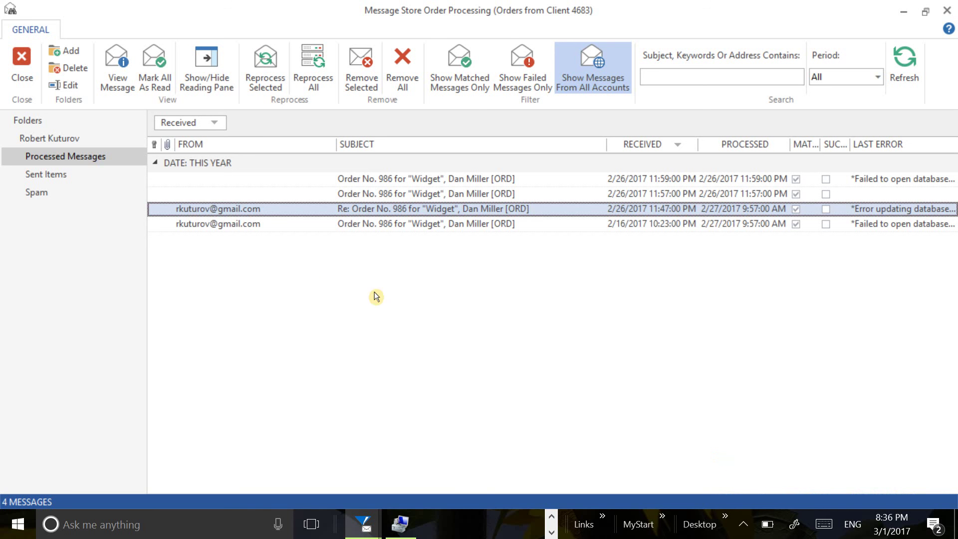
View the reprocessed message's trigger process log and examine the latest run's database update entries against the earlier run
right_click(247, 212)
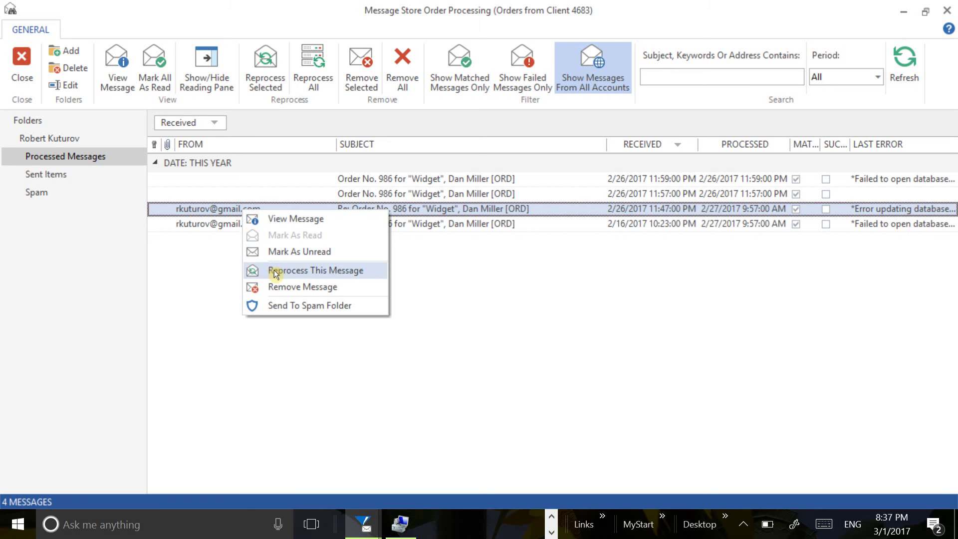
click(285, 219)
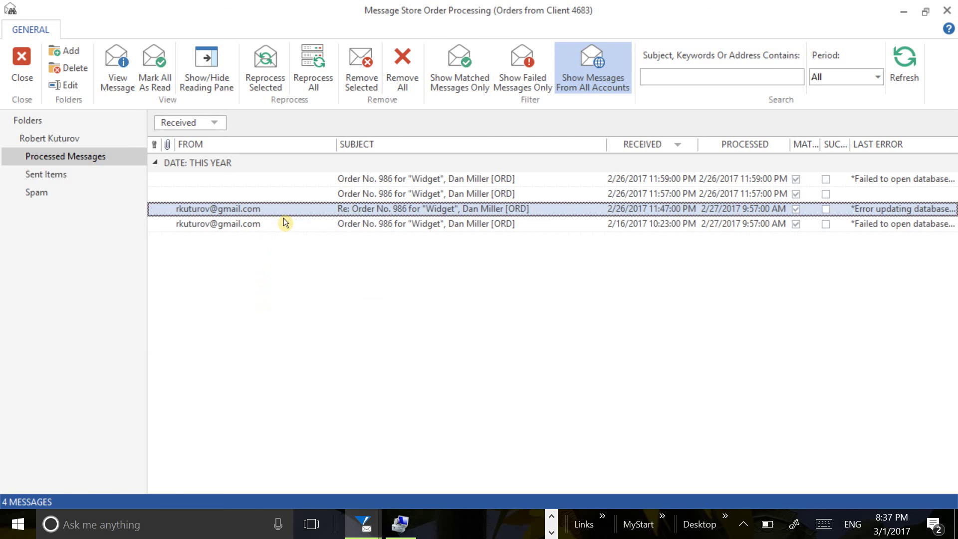
click(412, 73)
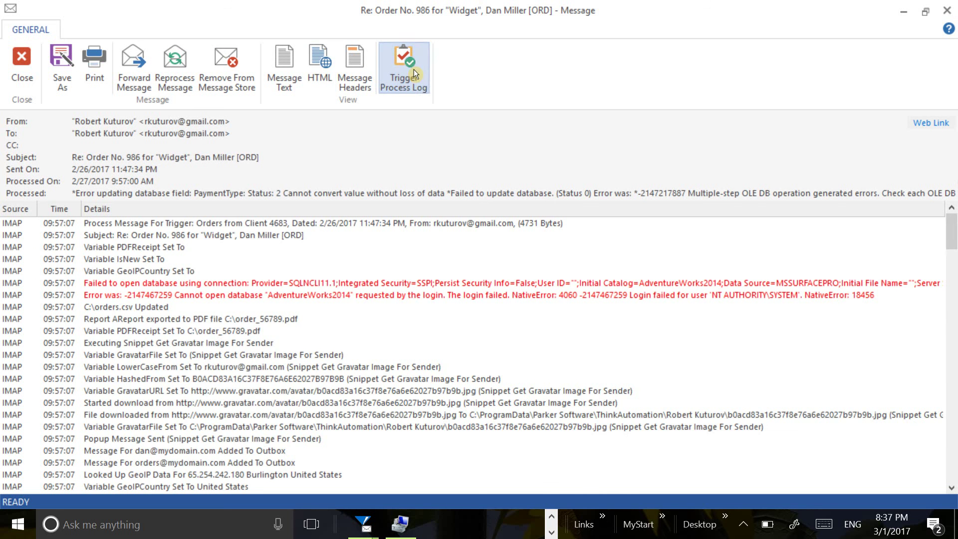
drag(953, 250, 938, 478)
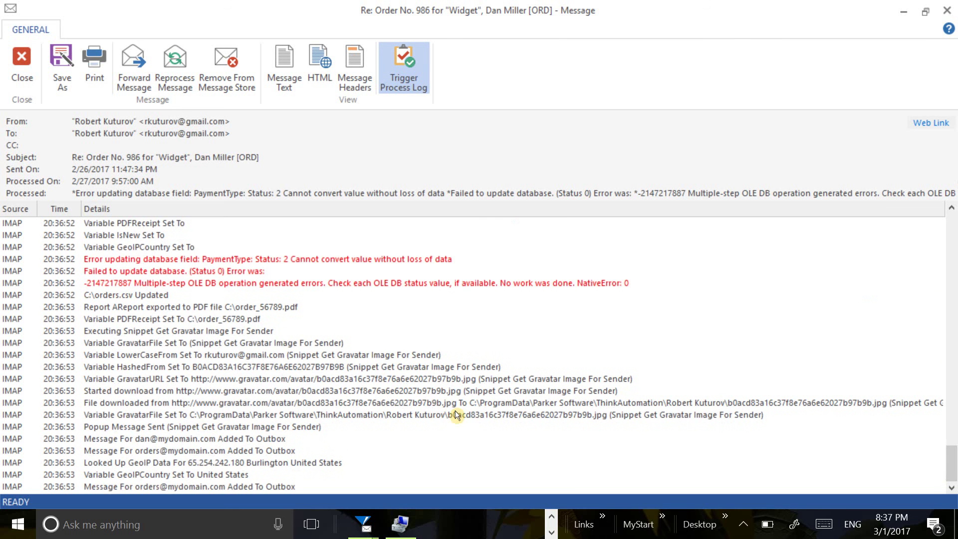
scroll(449, 413, up, 2)
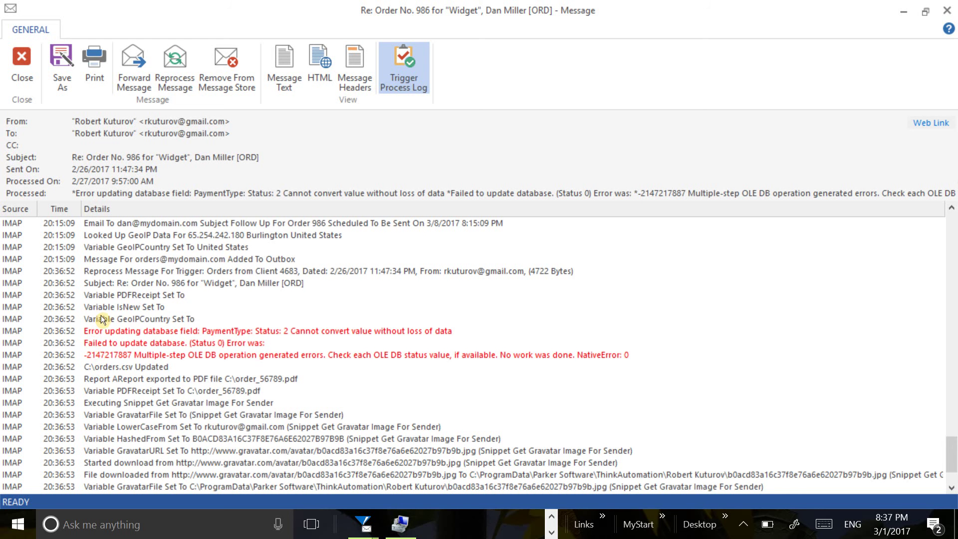
scroll(104, 318, up, 2)
scroll(104, 318, up, 2)
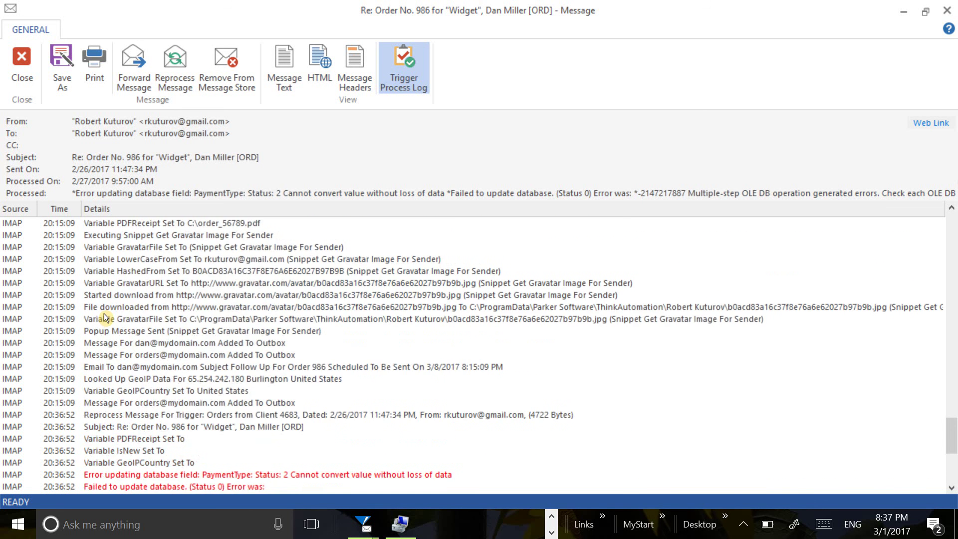
scroll(105, 318, down, 1)
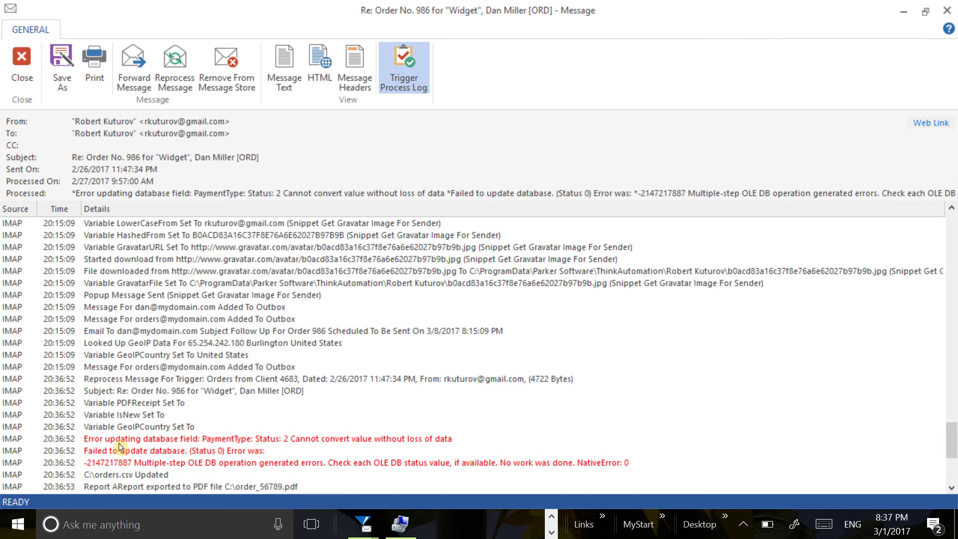
scroll(118, 443, down, 2)
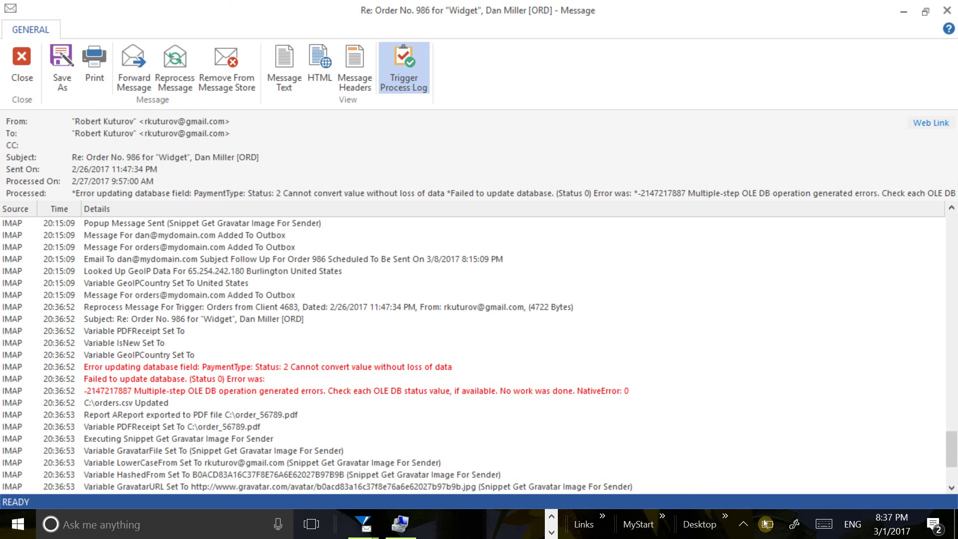
click(750, 532)
mouse_move(752, 498)
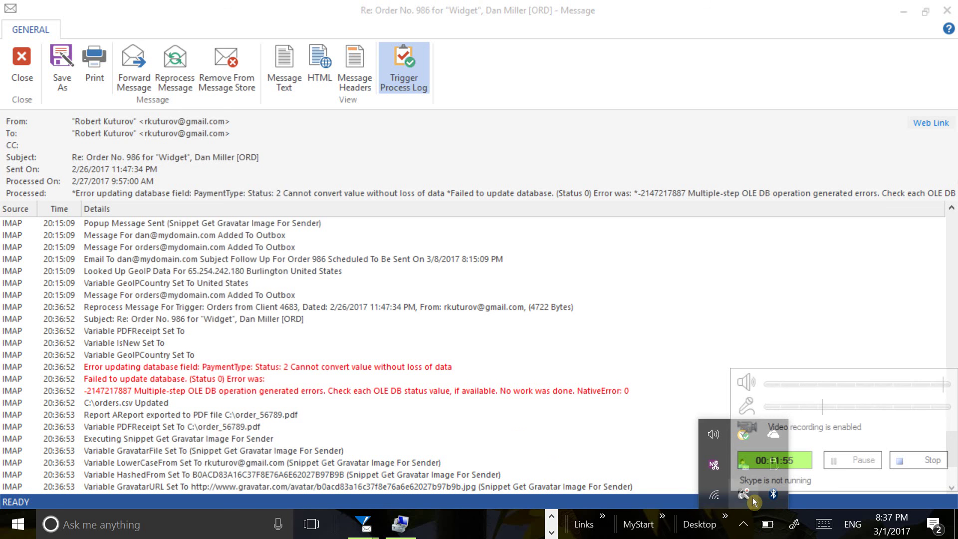